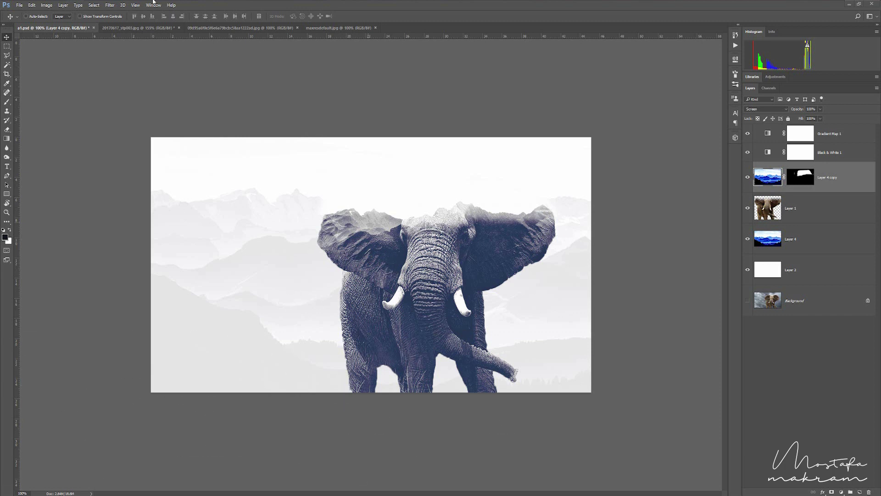
Switch to the jungle photo document, maxresdefault.jpg.
{"action": "left_click", "coordinate": [338, 27]}
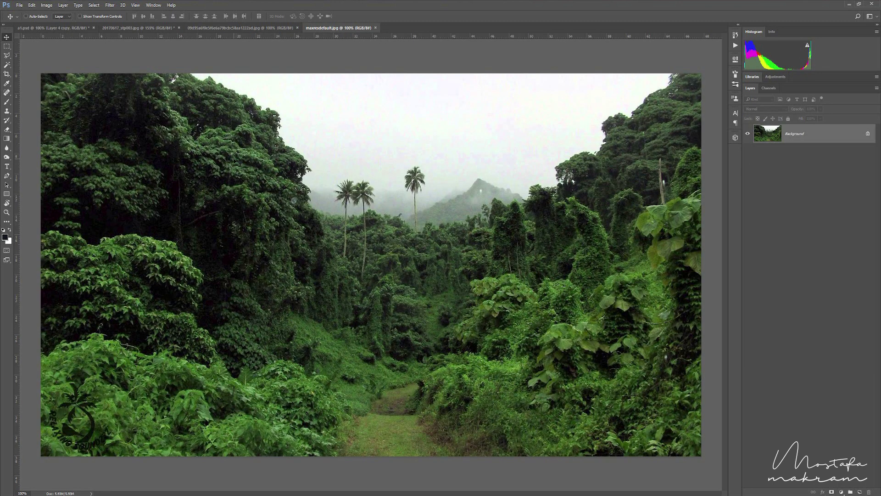
Cycle through the a1.psd composite, jungle and mountain photos, ending on the stormy-sky elephant photo.
{"action": "left_click", "coordinate": [65, 26]}
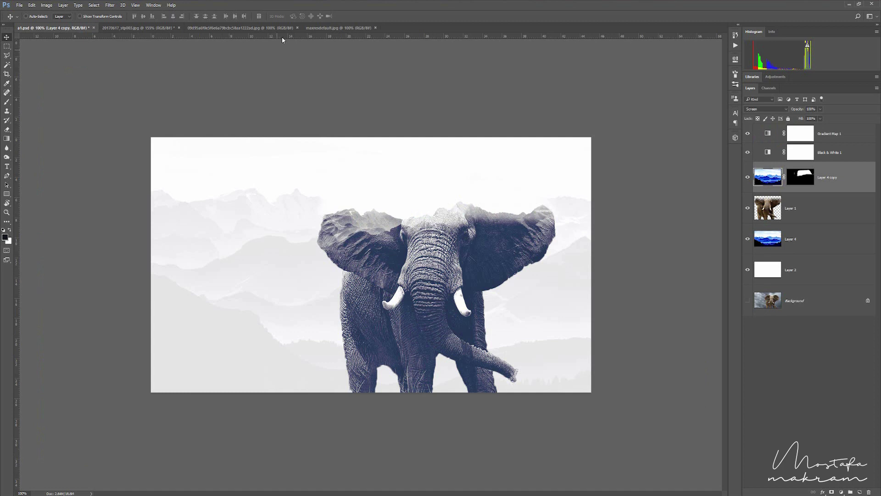
{"action": "left_click", "coordinate": [330, 28]}
{"action": "left_click", "coordinate": [257, 28]}
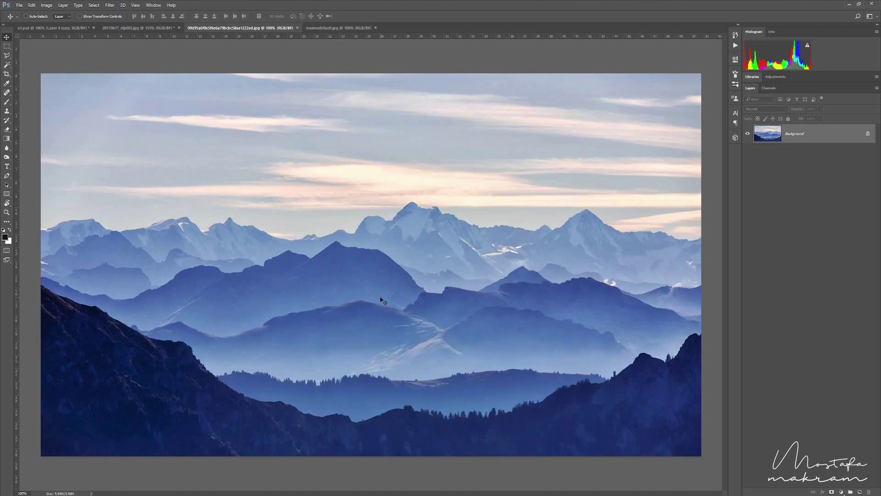
{"action": "key", "text": "ctrl+shift+Tab"}
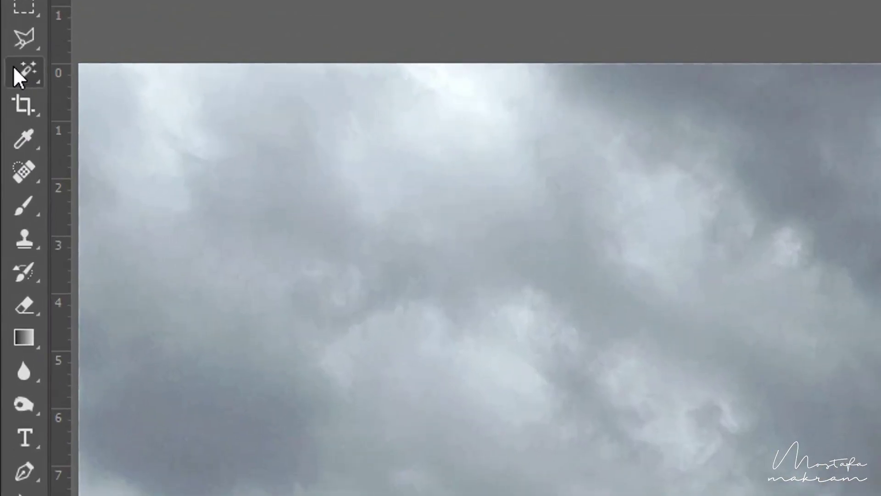
{"action": "right_click", "coordinate": [7, 64]}
{"action": "left_click", "coordinate": [158, 76]}
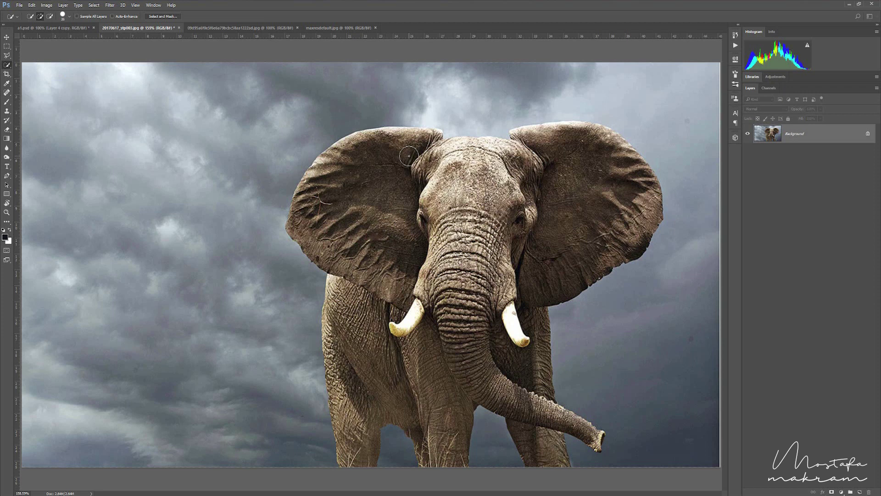
{"action": "key", "text": "bracketright"}
{"action": "key", "text": "bracketright"}
{"action": "left_click_drag", "start_coordinate": [374, 173], "coordinate": [415, 165]}
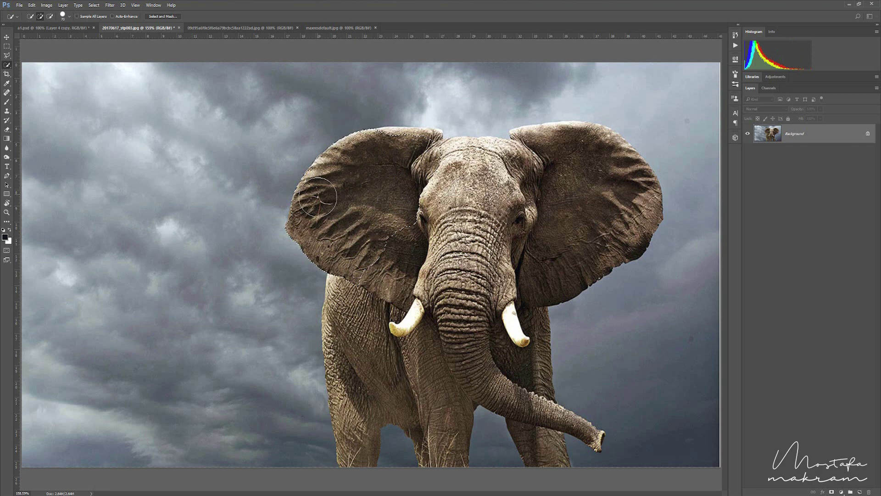
{"action": "key", "text": "ctrl+shift+Tab"}
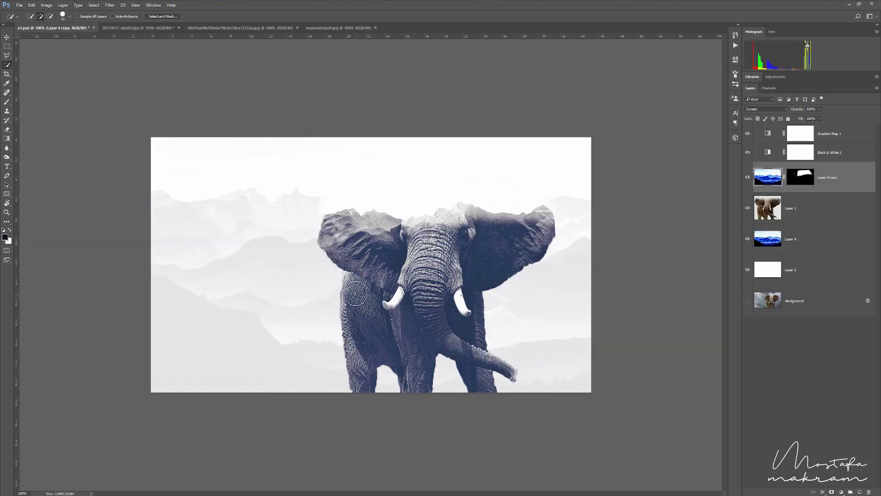
{"action": "key", "text": "z"}
{"action": "left_click_drag", "start_coordinate": [355, 293], "coordinate": [357, 312]}
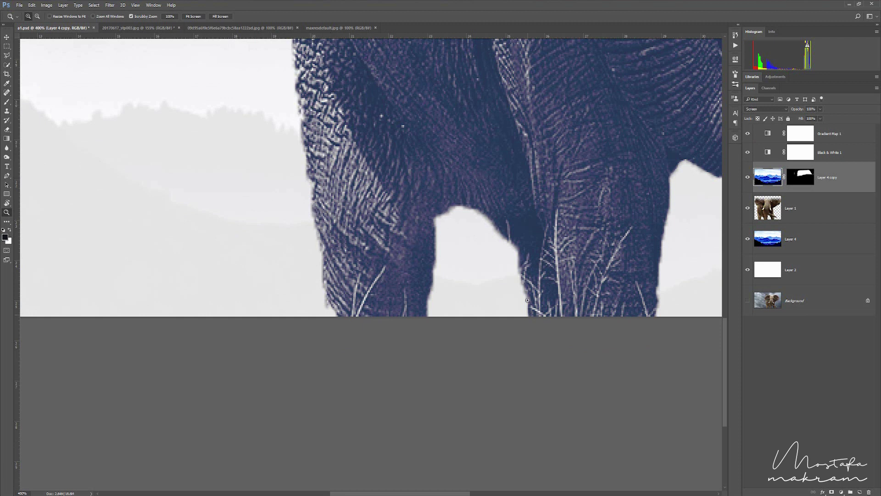
{"action": "key", "text": "ctrl+0"}
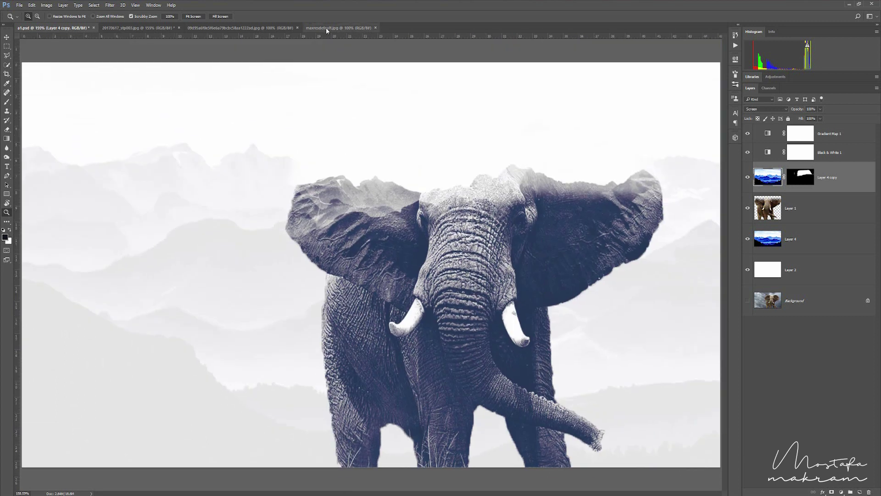
{"action": "left_click", "coordinate": [326, 28]}
{"action": "left_click", "coordinate": [137, 28]}
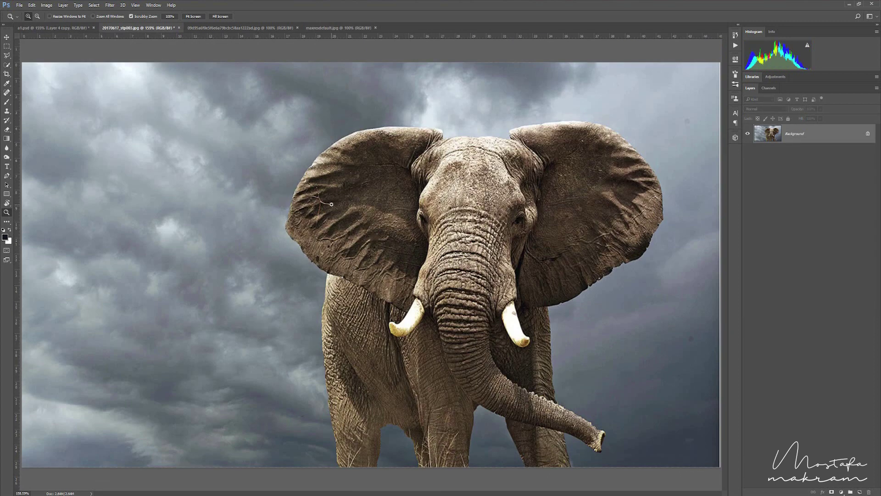
{"action": "key", "text": "p"}
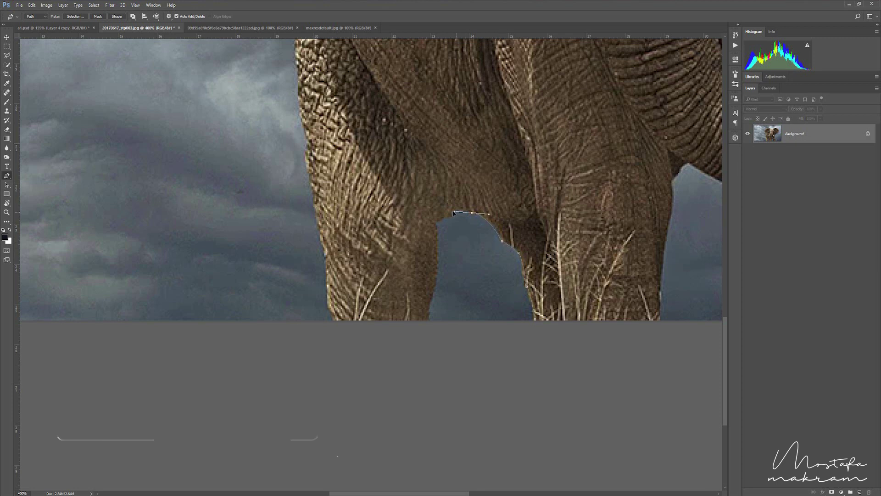
Trace the path through the gap between the legs, along the bottom edge and up the outer leg.
{"action": "left_click_drag", "start_coordinate": [472, 213], "coordinate": [491, 215]}
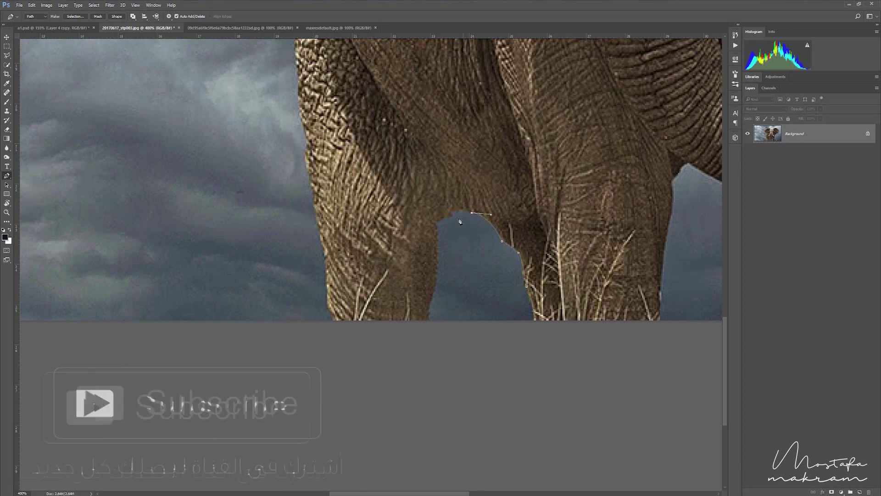
{"action": "mouse_move", "coordinate": [437, 225]}
{"action": "left_mouse_down"}
{"action": "mouse_move", "coordinate": [437, 243]}
{"action": "mouse_move", "coordinate": [427, 245]}
{"action": "left_mouse_up"}
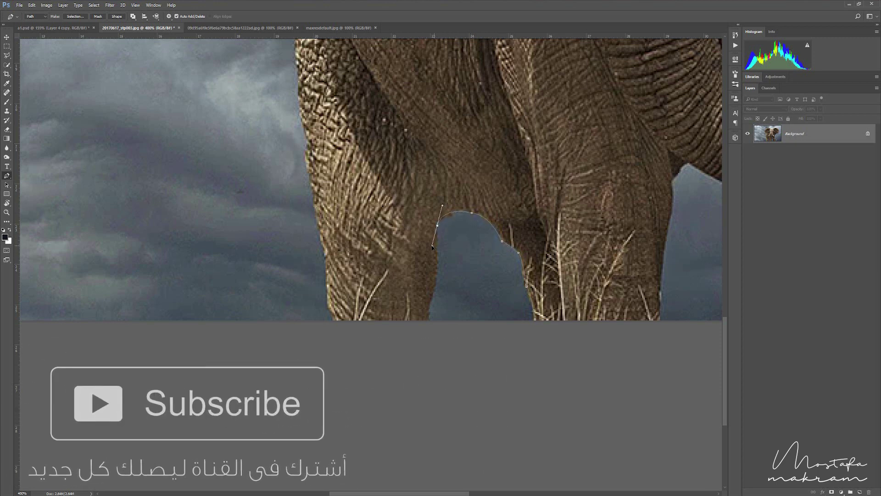
{"action": "left_click", "coordinate": [438, 225], "text": "alt"}
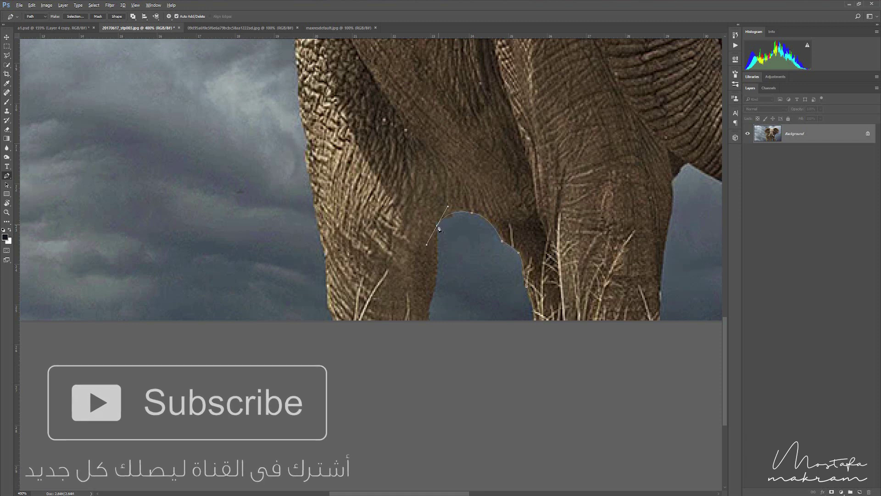
{"action": "left_click_drag", "start_coordinate": [431, 302], "coordinate": [422, 313]}
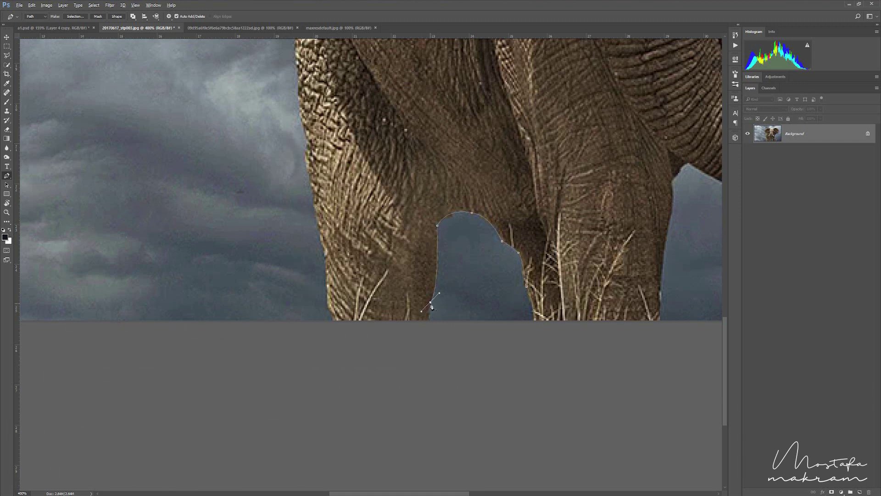
{"action": "left_click", "coordinate": [430, 302], "text": "alt"}
{"action": "left_click", "coordinate": [427, 322]}
{"action": "left_click", "coordinate": [333, 322]}
{"action": "left_click", "coordinate": [313, 207]}
Continue the path over the top of the head to the right ear's top curve.
{"action": "scroll", "coordinate": [274, 255], "scroll_direction": "up", "scroll_amount": 3}
{"action": "scroll", "coordinate": [262, 158], "scroll_direction": "up", "scroll_amount": 3}
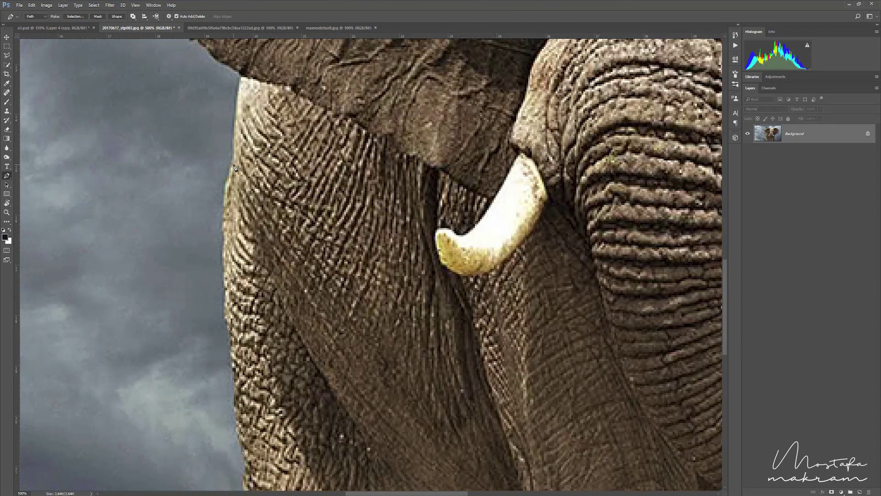
{"action": "scroll", "coordinate": [263, 174], "scroll_direction": "up", "scroll_amount": 2}
{"action": "scroll", "coordinate": [265, 190], "scroll_direction": "down", "scroll_amount": 1}
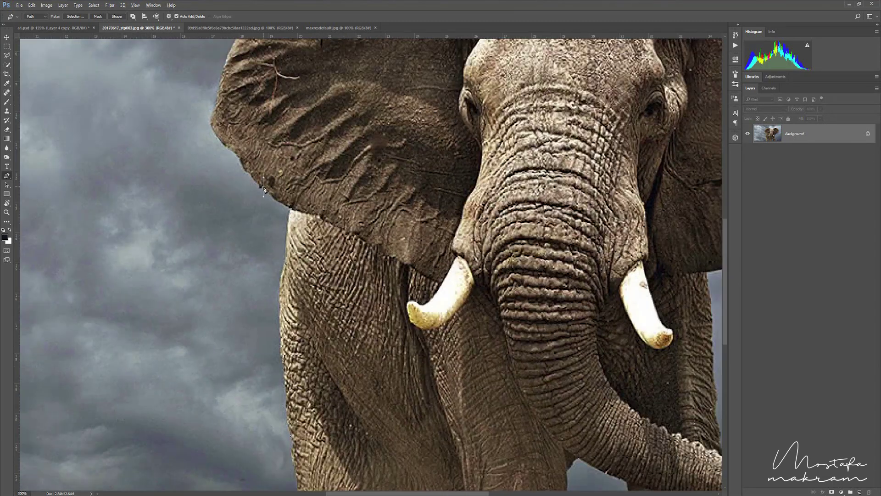
{"action": "scroll", "coordinate": [247, 177], "scroll_direction": "up", "scroll_amount": 3}
{"action": "scroll", "coordinate": [234, 182], "scroll_direction": "up", "scroll_amount": 3}
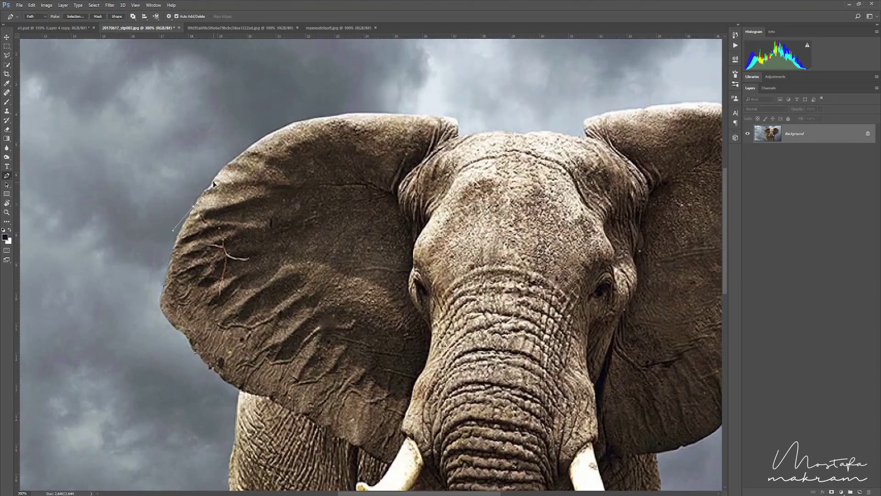
{"action": "left_click_drag", "start_coordinate": [456, 118], "coordinate": [548, 137]}
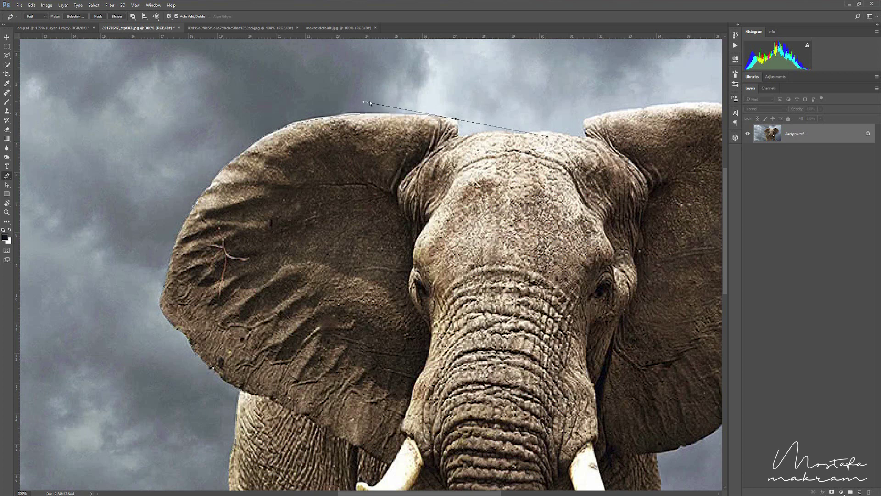
{"action": "scroll", "coordinate": [398, 123], "scroll_direction": "right", "scroll_amount": 3}
{"action": "left_click_drag", "start_coordinate": [378, 122], "coordinate": [398, 123]}
{"action": "left_click", "coordinate": [394, 121]}
{"action": "left_click", "coordinate": [441, 124]}
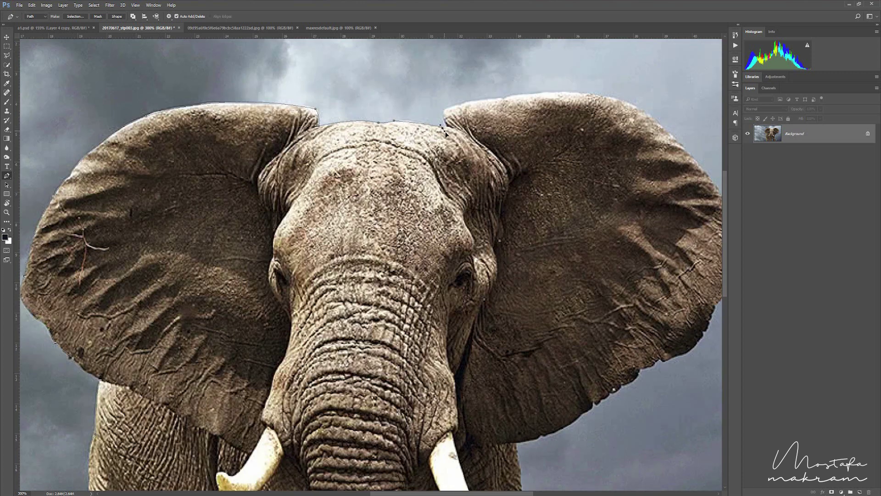
{"action": "scroll", "coordinate": [445, 110], "scroll_direction": "right", "scroll_amount": 3}
{"action": "left_click", "coordinate": [409, 117]}
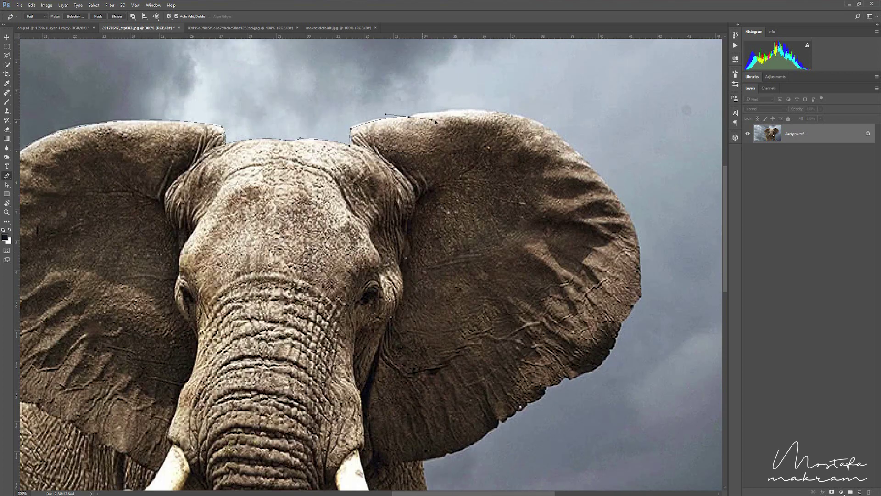
{"action": "left_click_drag", "start_coordinate": [528, 118], "coordinate": [559, 133]}
Curve the path down the right ear's outer edge and along its underside to its lower corner.
{"action": "scroll", "coordinate": [558, 134], "scroll_direction": "right", "scroll_amount": 2}
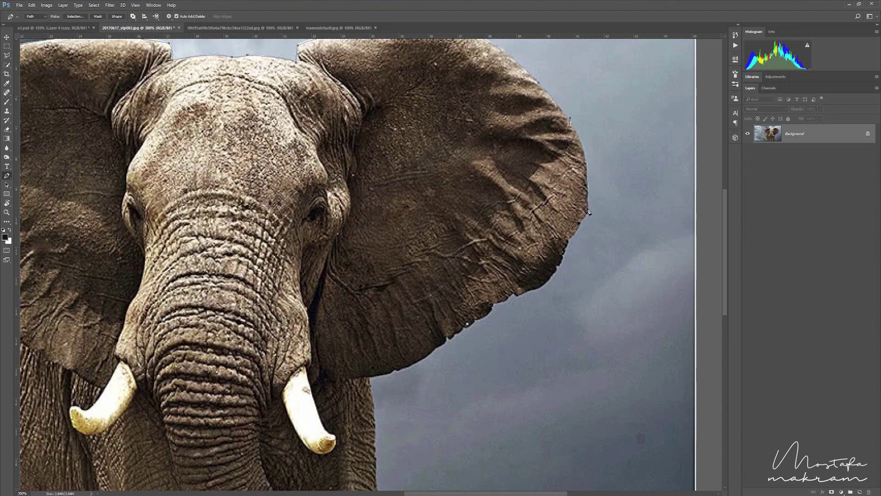
{"action": "scroll", "coordinate": [582, 193], "scroll_direction": "down", "scroll_amount": 3}
{"action": "left_click_drag", "start_coordinate": [587, 209], "coordinate": [581, 261]}
{"action": "left_click", "coordinate": [562, 257]}
{"action": "left_click", "coordinate": [514, 296]}
{"action": "scroll", "coordinate": [513, 186], "scroll_direction": "down", "scroll_amount": 3}
{"action": "left_click", "coordinate": [474, 209]}
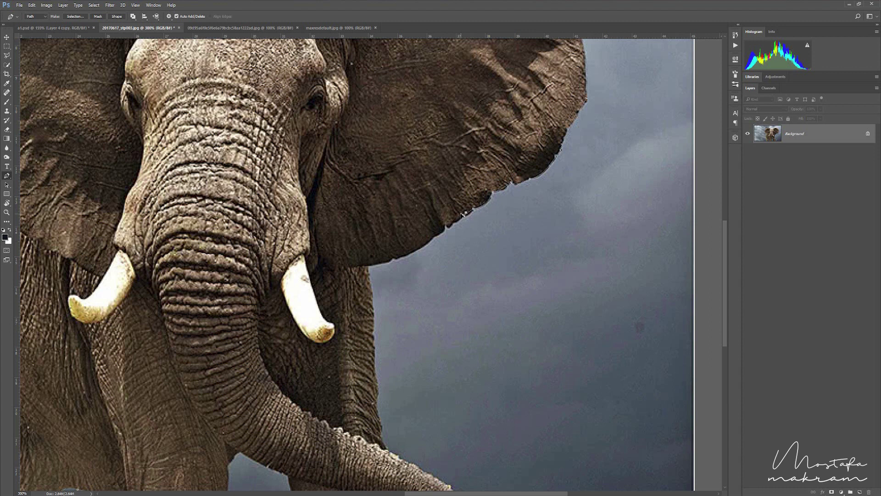
{"action": "left_click_drag", "start_coordinate": [394, 260], "coordinate": [406, 261]}
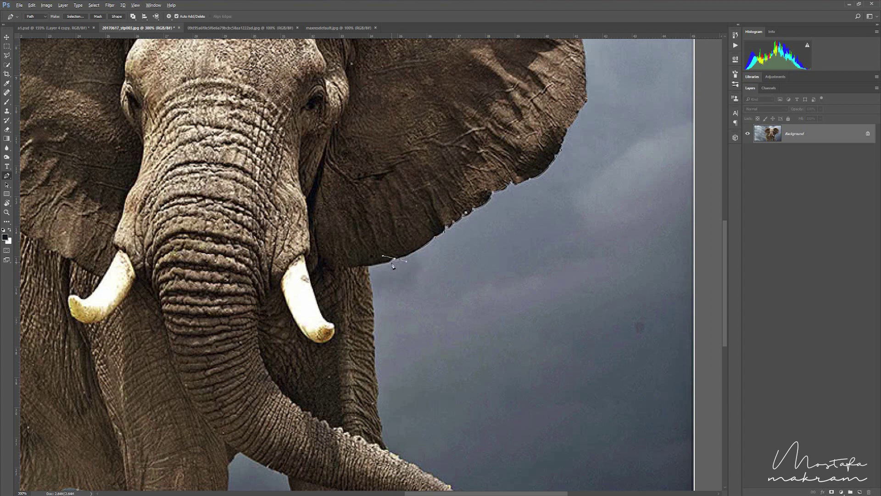
{"action": "left_click", "coordinate": [370, 266]}
{"action": "scroll", "coordinate": [370, 268], "scroll_direction": "down", "scroll_amount": 4}
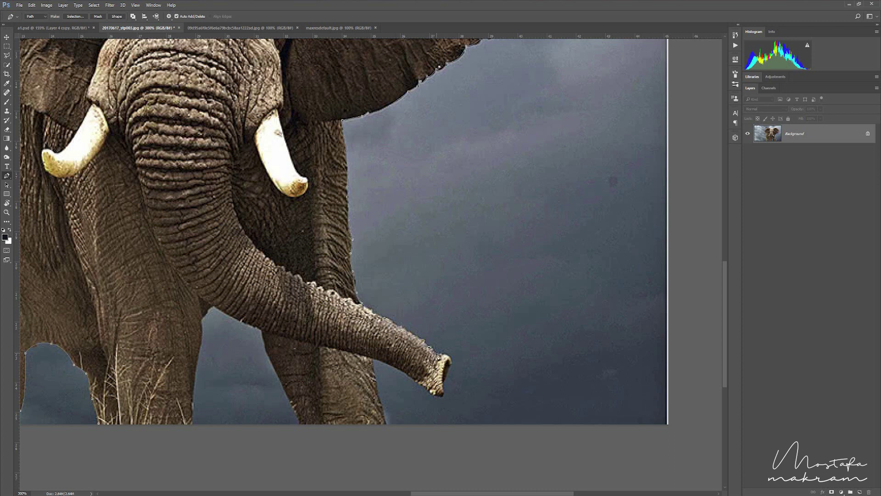
Trace around the trunk tip and down the leg, closing the path along the bottom edge.
{"action": "key", "text": "ctrl+plus"}
{"action": "left_click", "coordinate": [439, 273]}
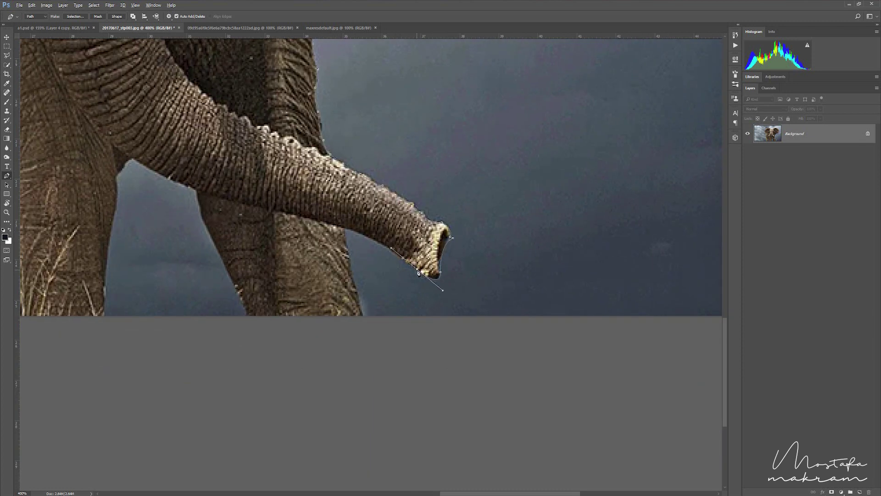
{"action": "left_click", "coordinate": [347, 230]}
{"action": "left_click", "coordinate": [365, 316]}
{"action": "scroll", "coordinate": [373, 321], "scroll_direction": "left", "scroll_amount": 5}
{"action": "left_click", "coordinate": [465, 309]}
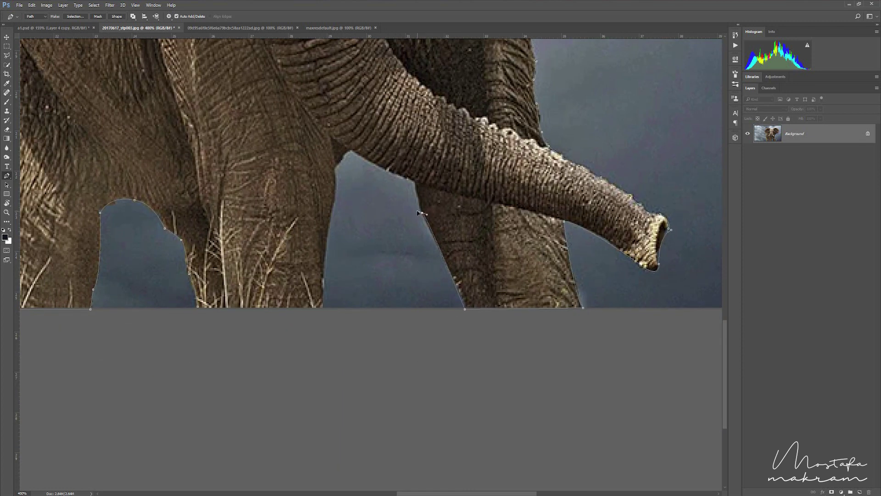
{"action": "left_click", "coordinate": [331, 211]}
{"action": "left_click_drag", "start_coordinate": [324, 309], "coordinate": [334, 324]}
{"action": "left_click", "coordinate": [198, 308]}
Turn the elephant path into a selection, copy it to a new layer, and hide the Background.
{"action": "key", "text": "ctrl+0"}
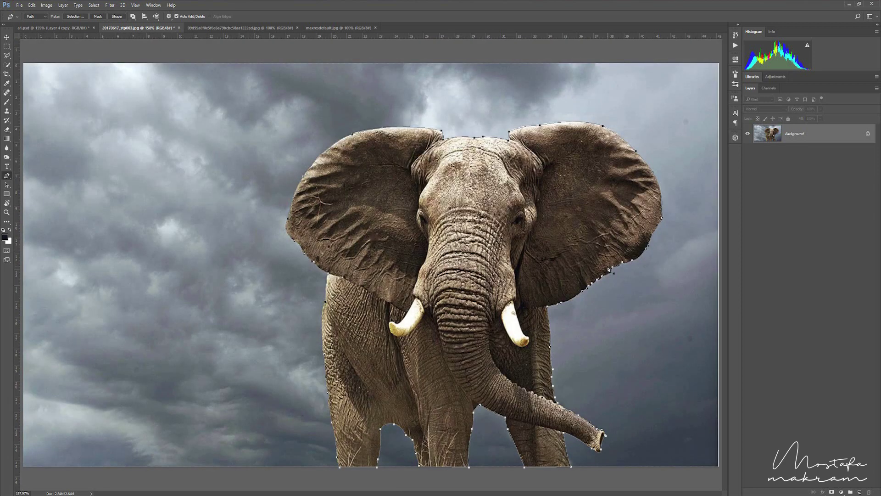
{"action": "key", "text": "ctrl+Return"}
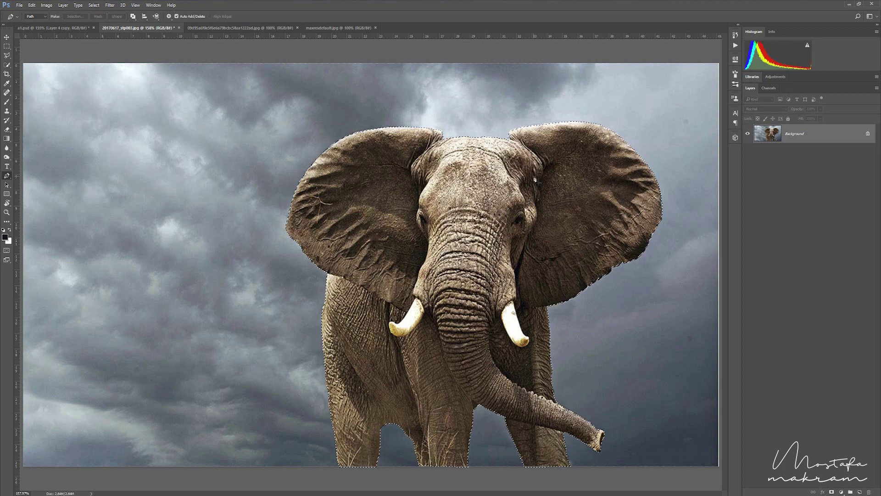
{"action": "key", "text": "ctrl+j"}
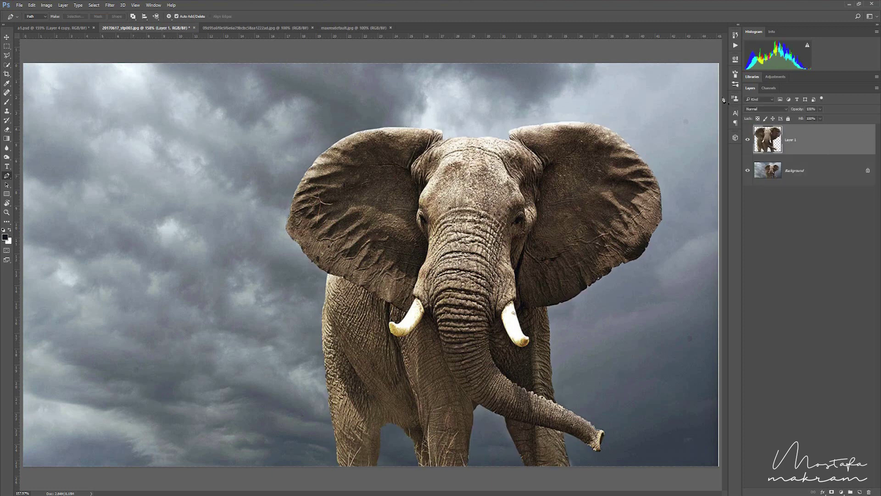
{"action": "key", "text": "ctrl+z"}
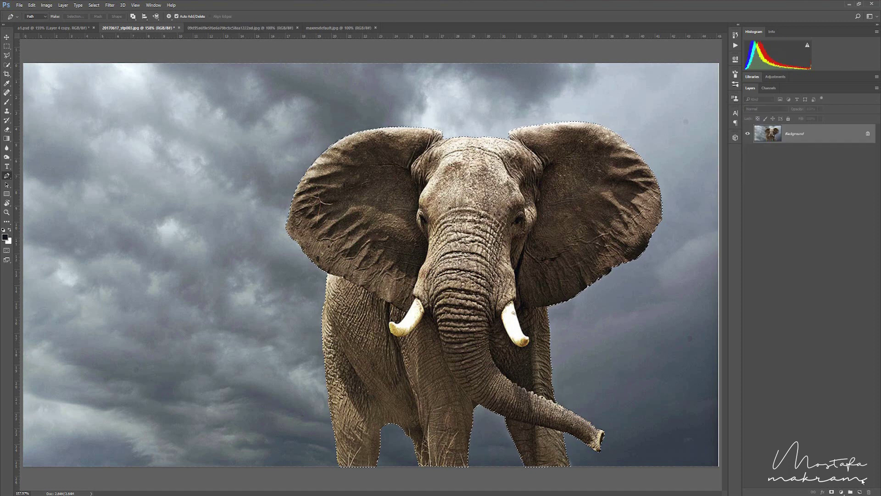
{"action": "key", "text": "ctrl+j"}
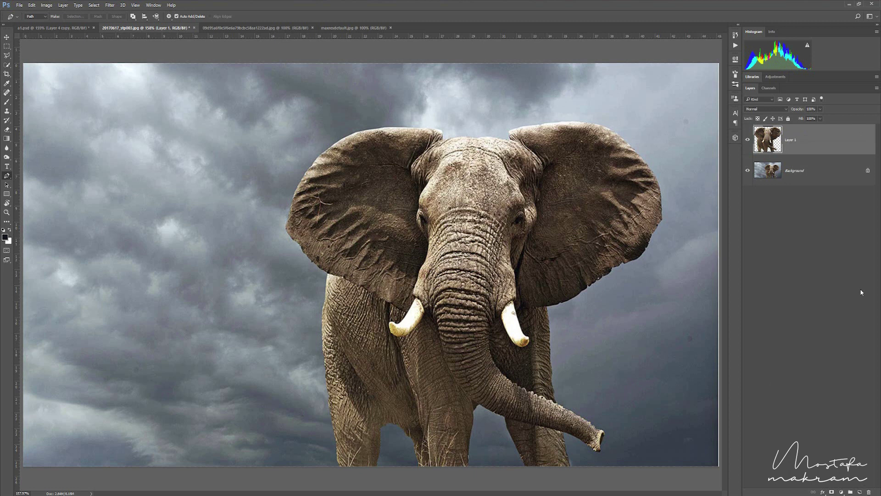
{"action": "left_click", "coordinate": [748, 170]}
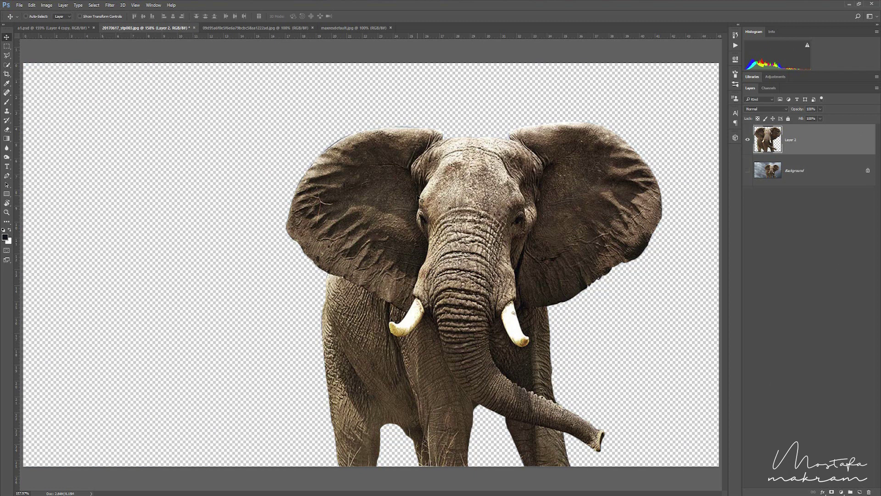
Load the elephant's selection, then create a new empty layer and move it beneath the elephant layer.
{"action": "key", "text": "ctrl+plus"}
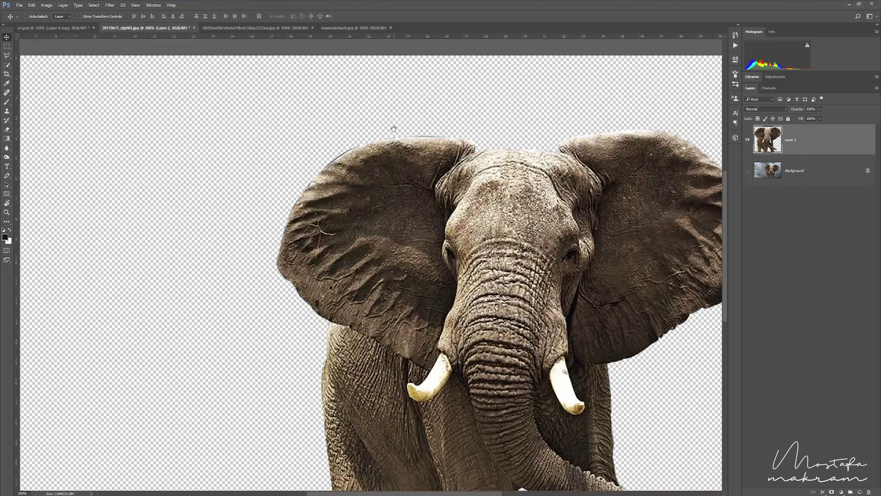
{"action": "left_click", "coordinate": [767, 140], "text": "ctrl"}
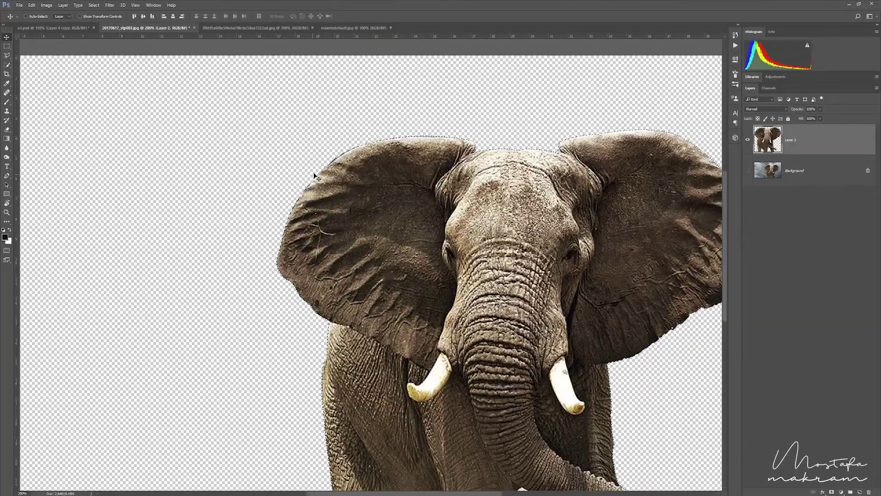
{"action": "key", "text": "s"}
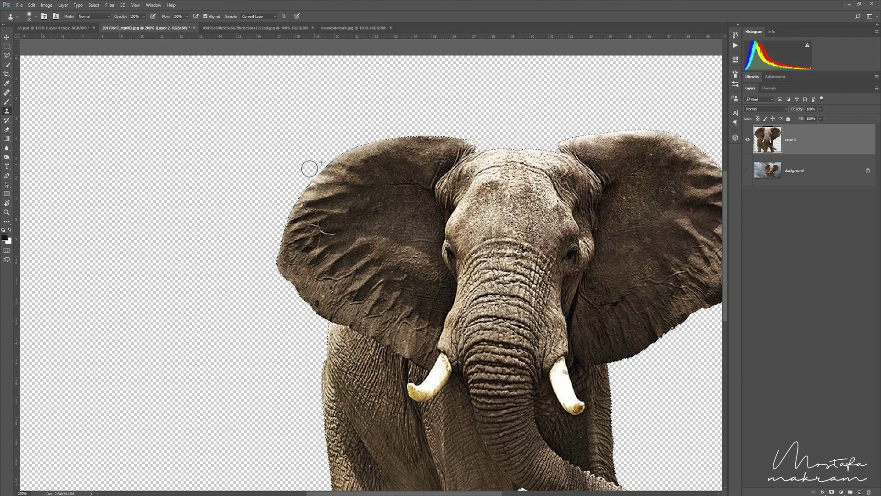
{"action": "key", "text": "ctrl+minus"}
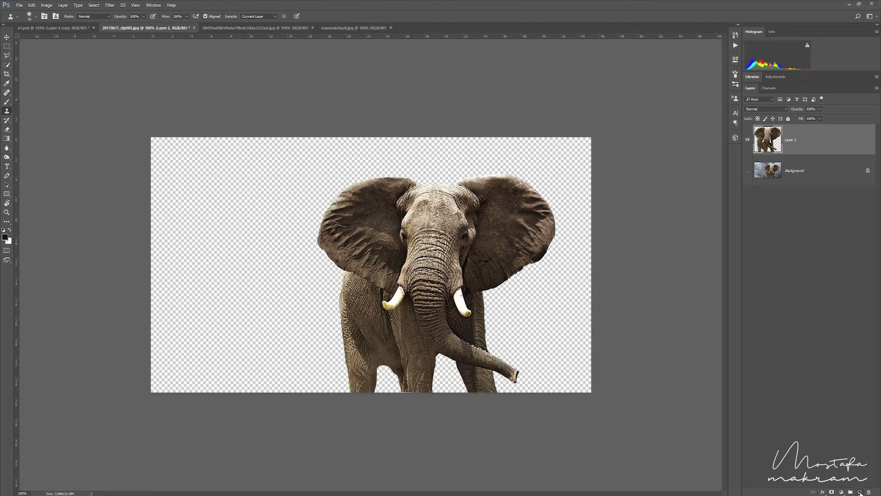
{"action": "left_click", "coordinate": [859, 492]}
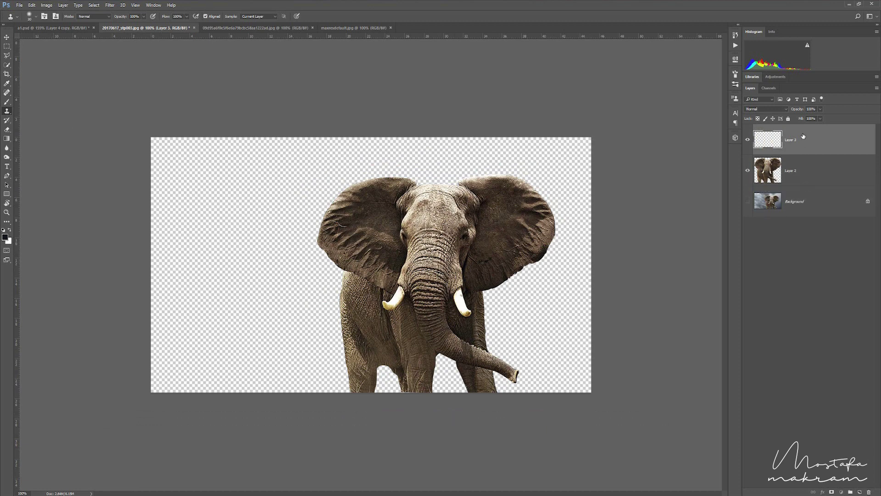
{"action": "left_click_drag", "start_coordinate": [803, 136], "coordinate": [793, 186]}
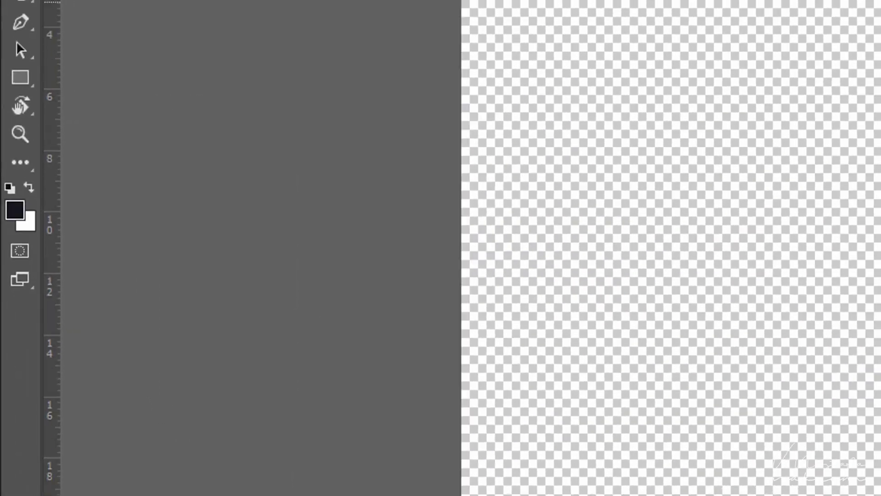
Fill the new layer with white and check both layers' visibility, keeping the elephant layer active.
{"action": "key", "text": "ctrl+BackSpace"}
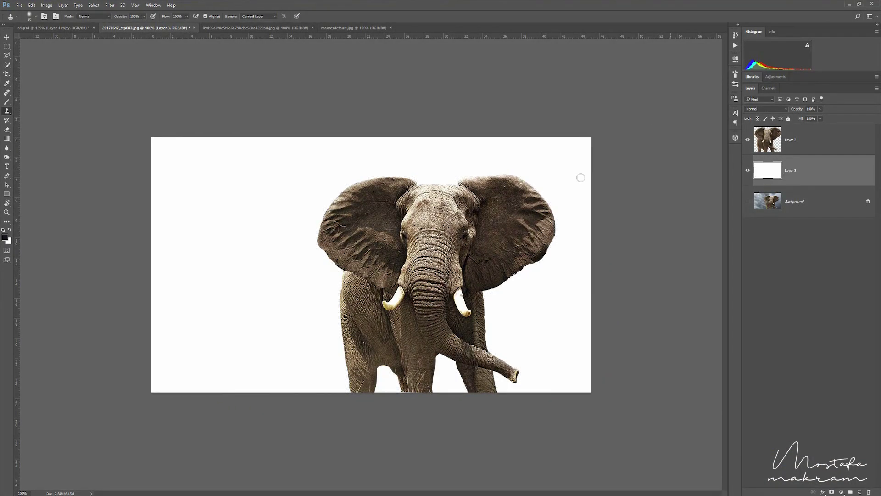
{"action": "key", "text": "v"}
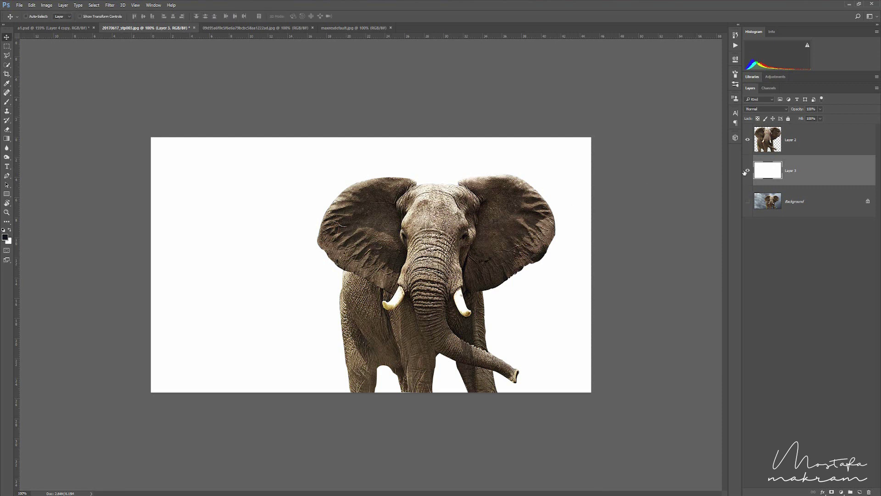
{"action": "left_click", "coordinate": [748, 170]}
{"action": "left_click", "coordinate": [748, 139]}
{"action": "left_click", "coordinate": [808, 139]}
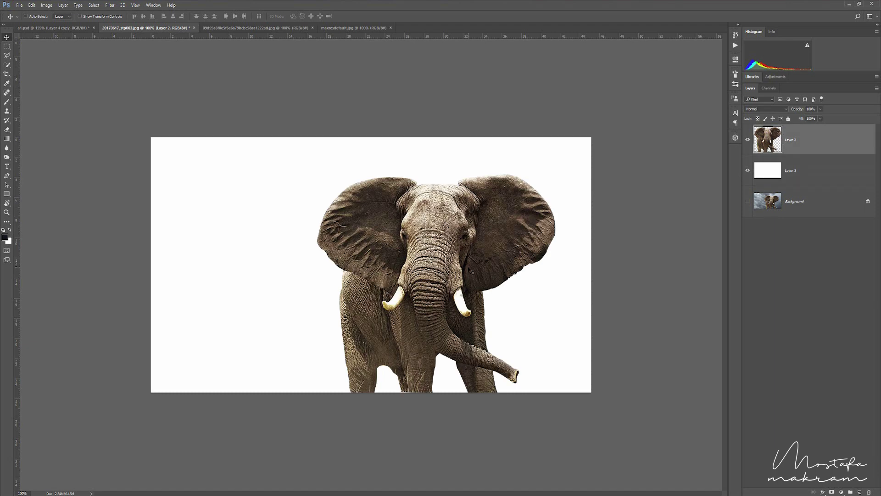
Bring the mountain photo into the elephant document, scaled to about 44% over the elephant's head.
{"action": "left_click", "coordinate": [227, 27]}
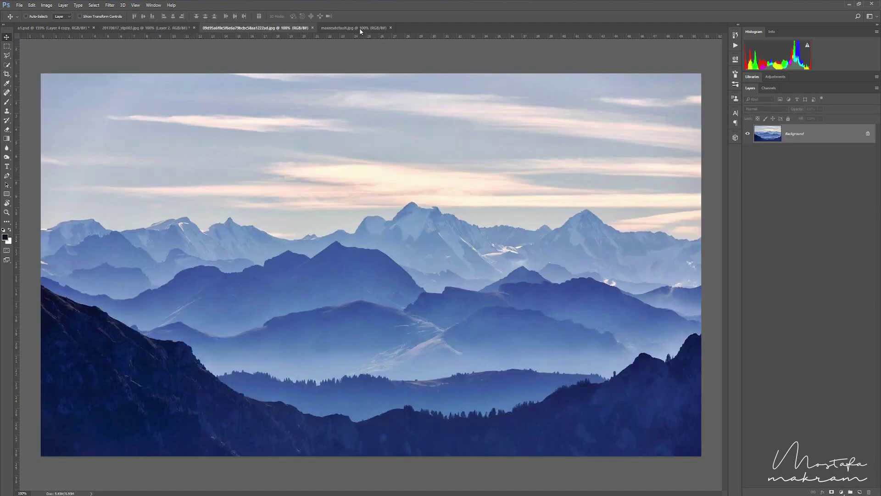
{"action": "left_click_drag", "start_coordinate": [243, 28], "coordinate": [354, 153]}
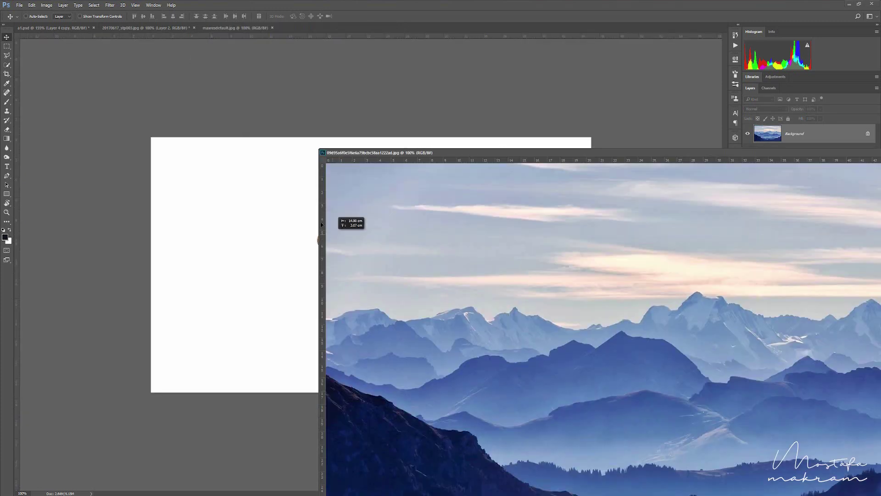
{"action": "left_click_drag", "start_coordinate": [285, 173], "coordinate": [445, 282]}
{"action": "key", "text": "ctrl+t"}
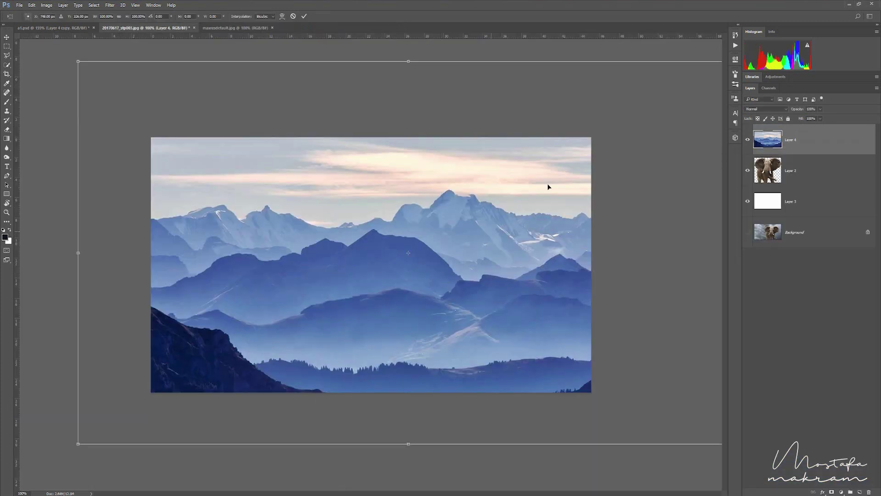
{"action": "left_click_drag", "start_coordinate": [77, 60], "coordinate": [261, 167]}
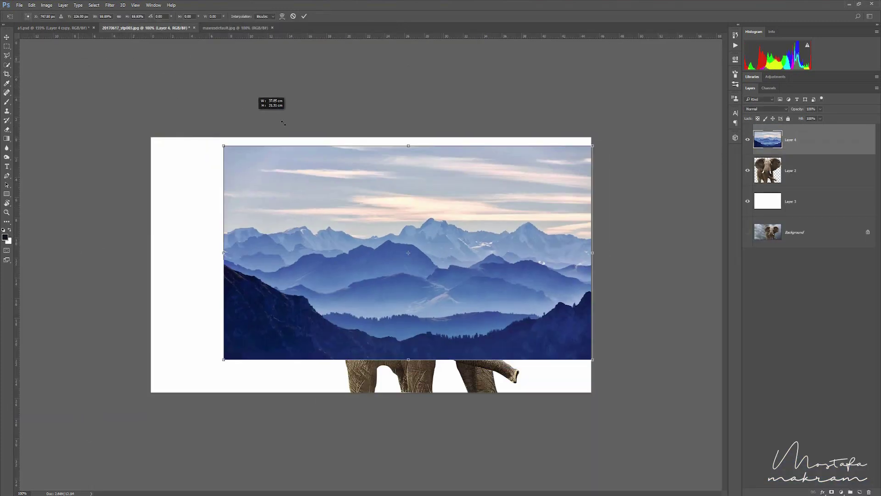
{"action": "left_click_drag", "start_coordinate": [354, 225], "coordinate": [387, 204]}
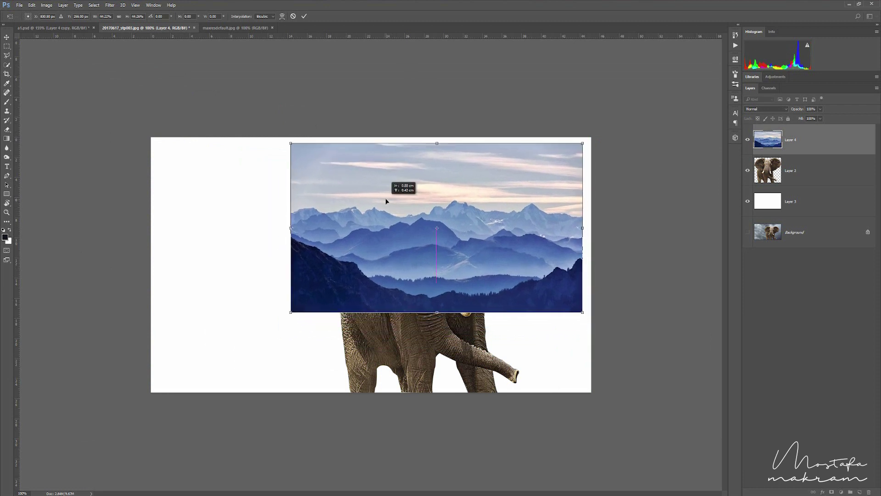
{"action": "key", "text": "Return"}
Try Screen and Lighten blend modes on the mountain layer, settling on Screen.
{"action": "left_click", "coordinate": [766, 110]}
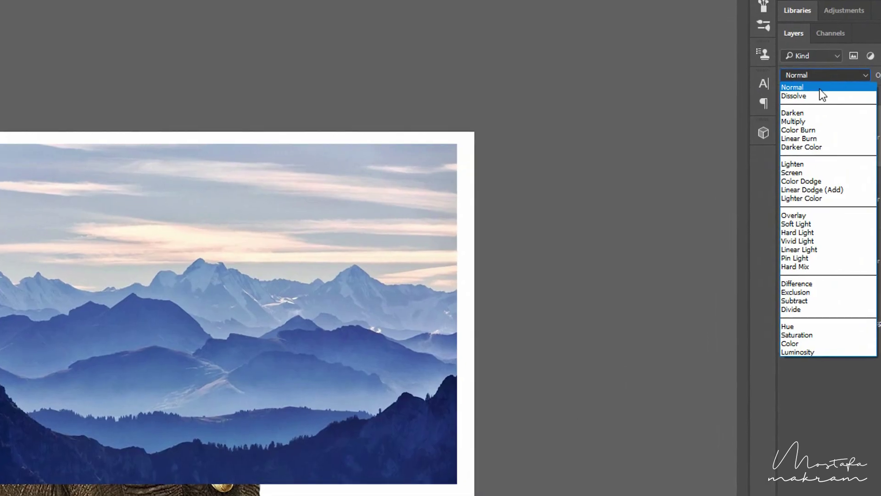
{"action": "left_click", "coordinate": [804, 172]}
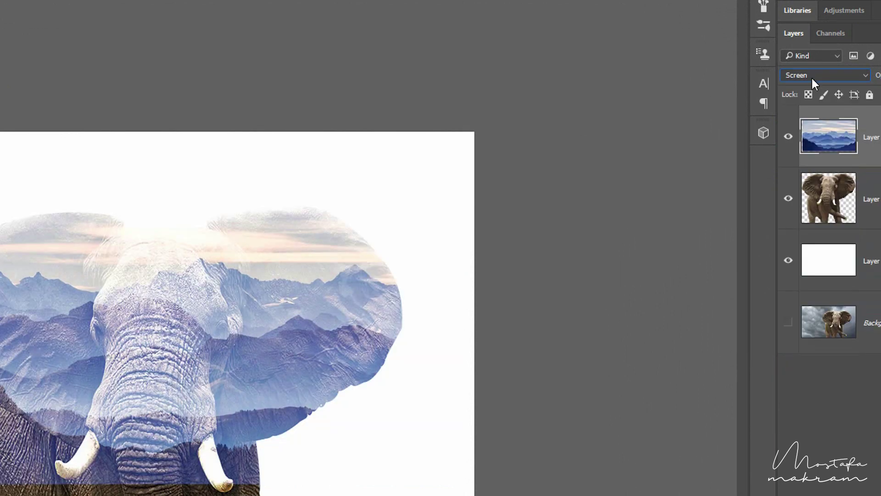
{"action": "left_click", "coordinate": [809, 75]}
{"action": "left_click", "coordinate": [803, 164]}
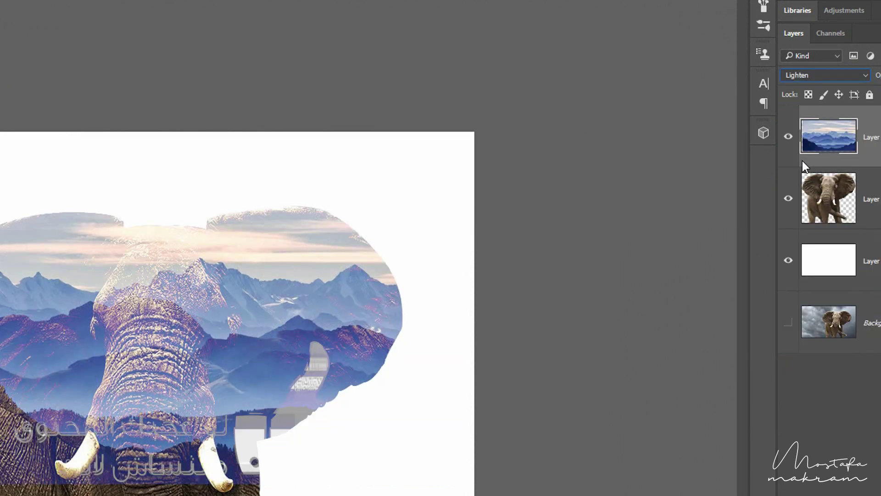
{"action": "left_click", "coordinate": [815, 75]}
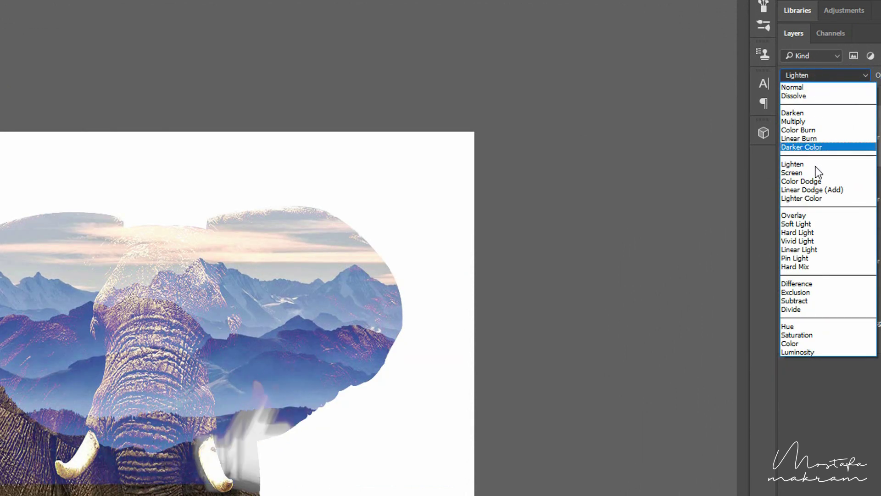
{"action": "left_click", "coordinate": [797, 172]}
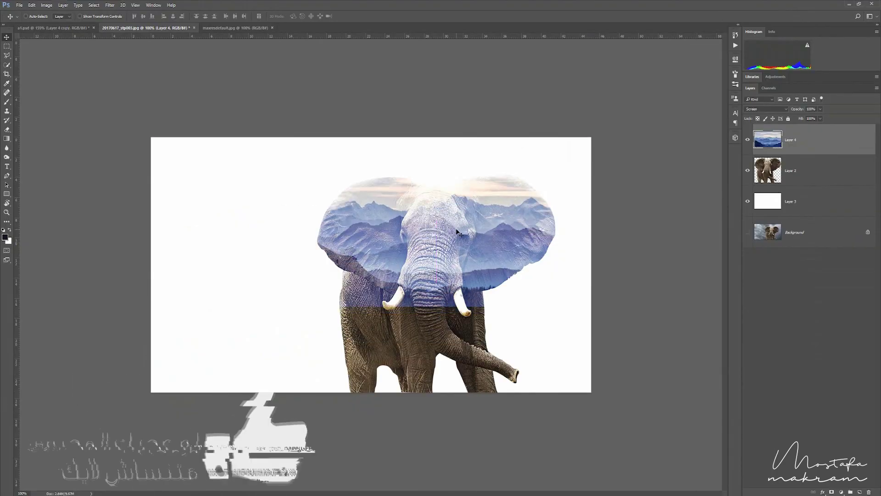
{"action": "key", "text": "ctrl+plus"}
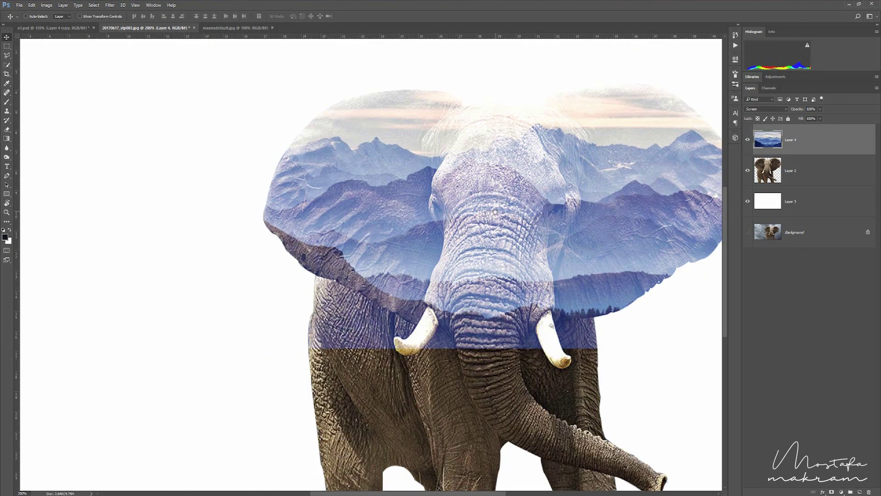
{"action": "key", "text": "ctrl+minus"}
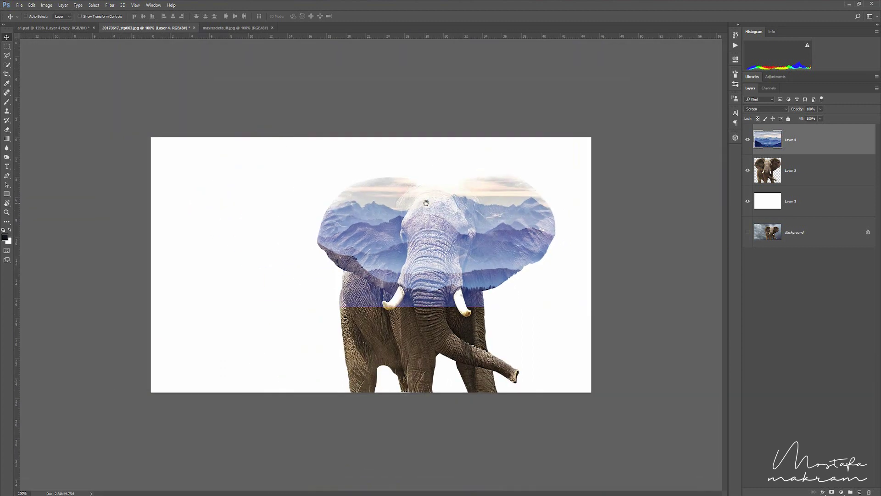
{"action": "key", "text": "ctrl+l"}
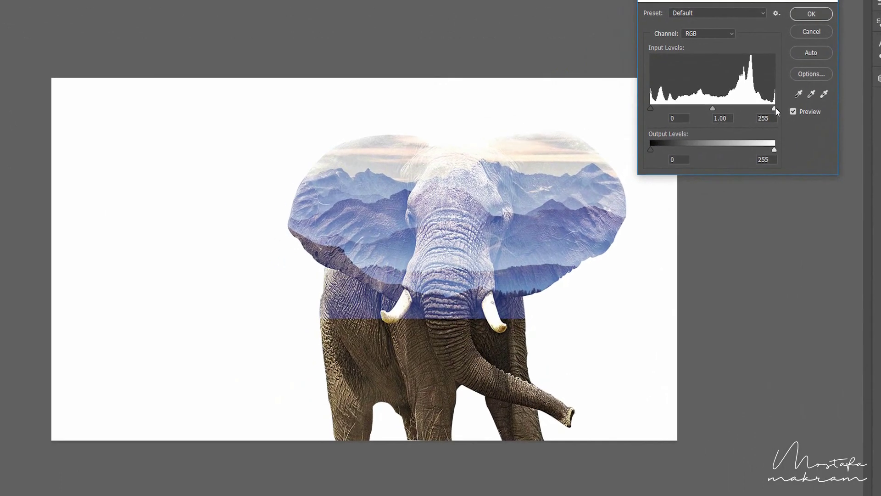
Set the mountain layer's Levels inputs to 35 black and 190 white, then apply.
{"action": "left_click_drag", "start_coordinate": [775, 107], "coordinate": [745, 109]}
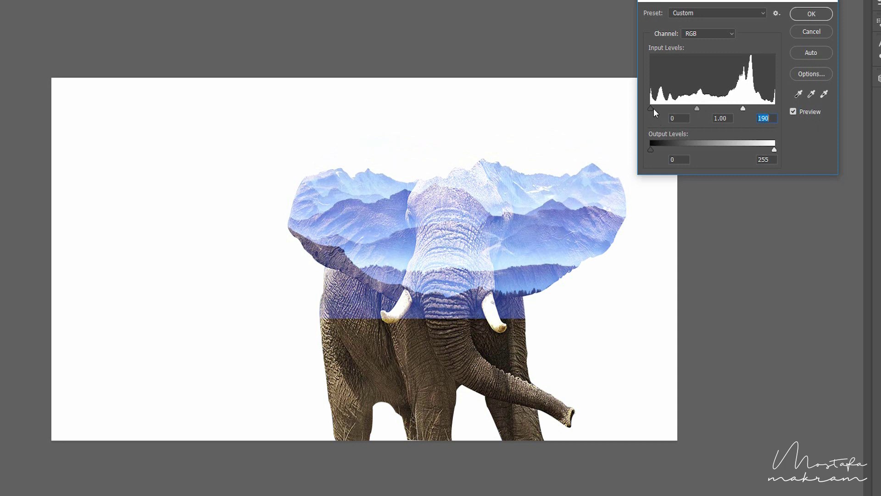
{"action": "left_click_drag", "start_coordinate": [651, 109], "coordinate": [666, 109]}
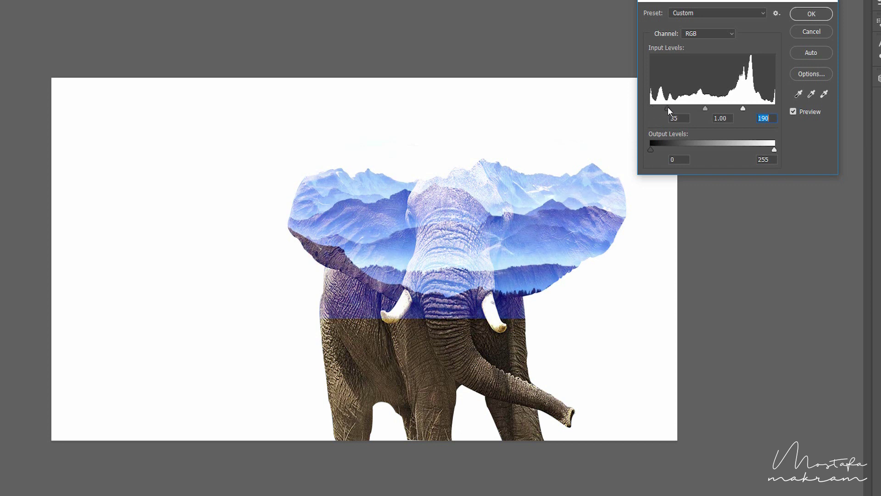
{"action": "left_click", "coordinate": [808, 15]}
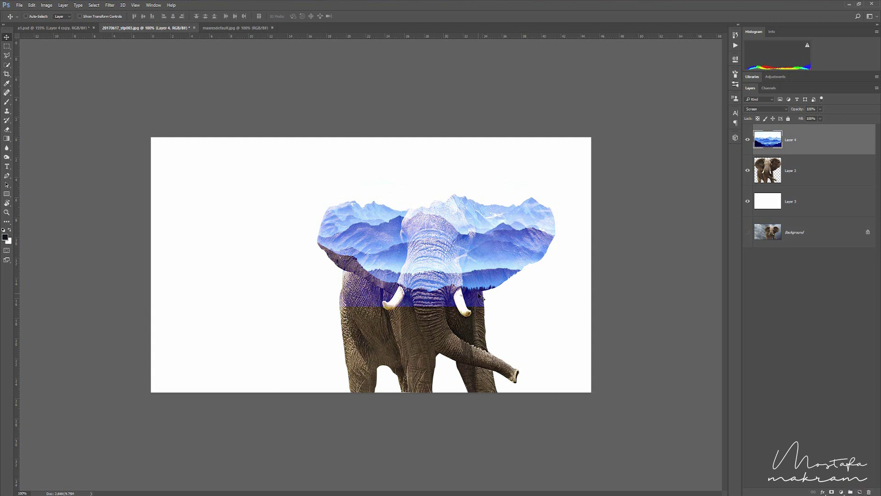
Browse the image mode options, desaturate the mountain layer to grey, then undo it.
{"action": "left_click", "coordinate": [46, 6]}
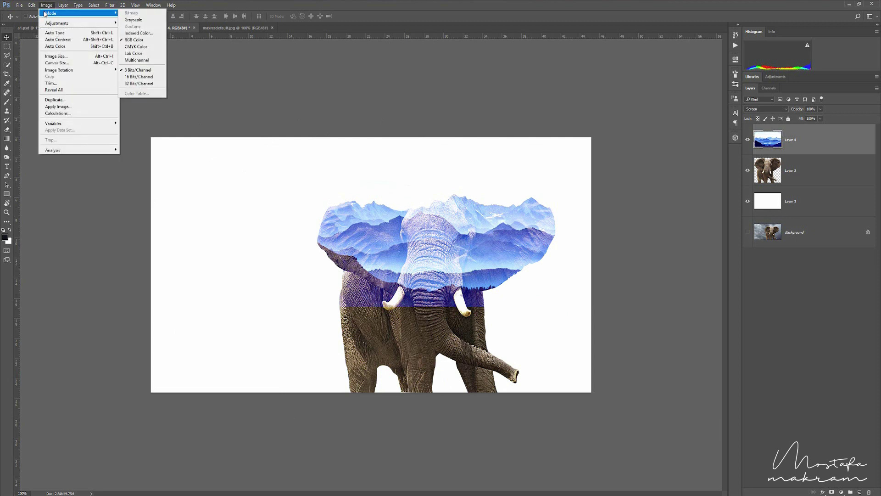
{"action": "left_click", "coordinate": [434, 146]}
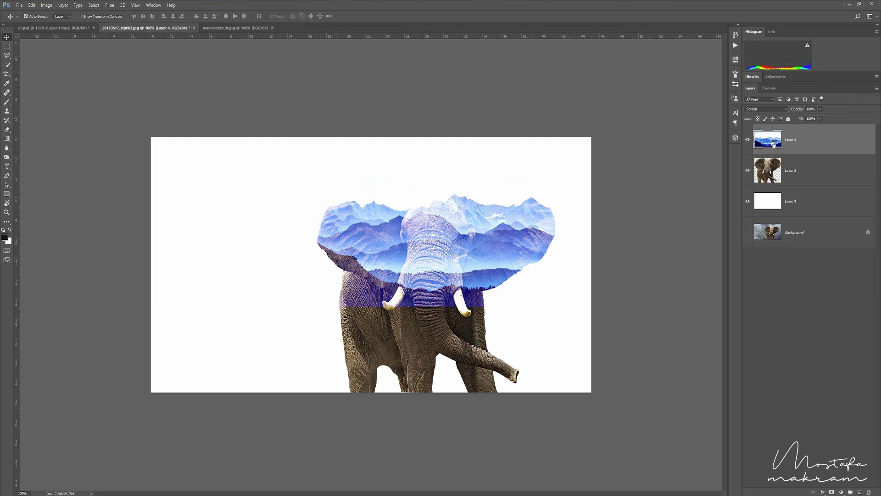
{"action": "key", "text": "ctrl+shift+u"}
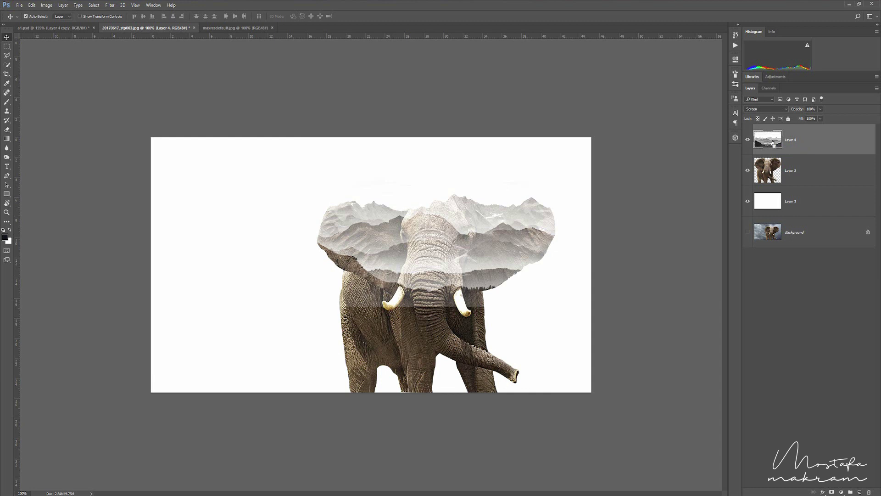
{"action": "key", "text": "ctrl+z"}
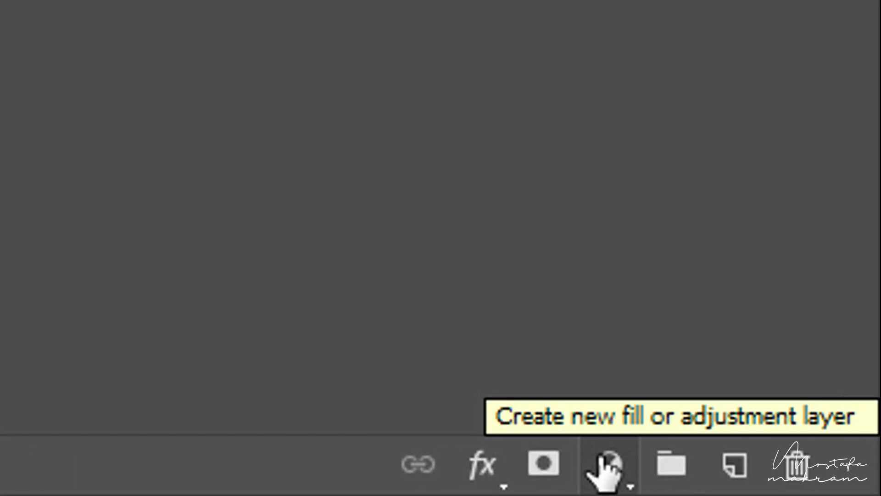
Add a Black & White adjustment layer above the mountain layer and zoom to 200% on the elephant.
{"action": "left_click", "coordinate": [605, 461]}
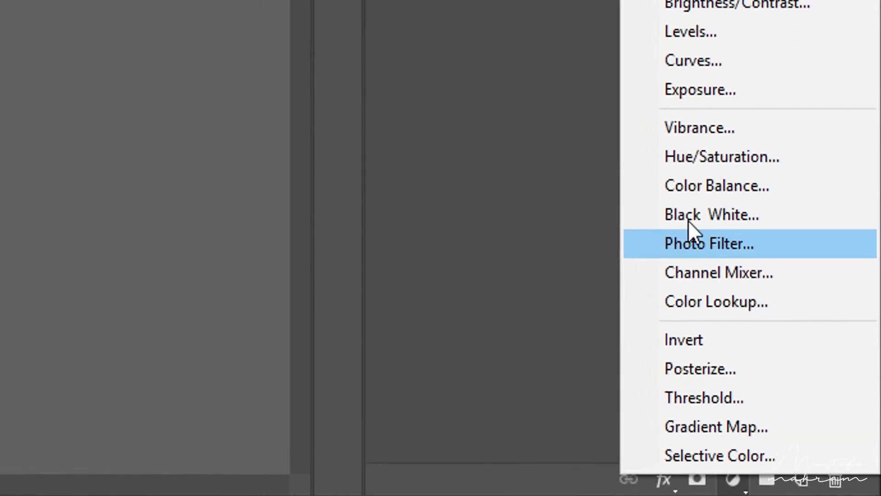
{"action": "left_click", "coordinate": [620, 82]}
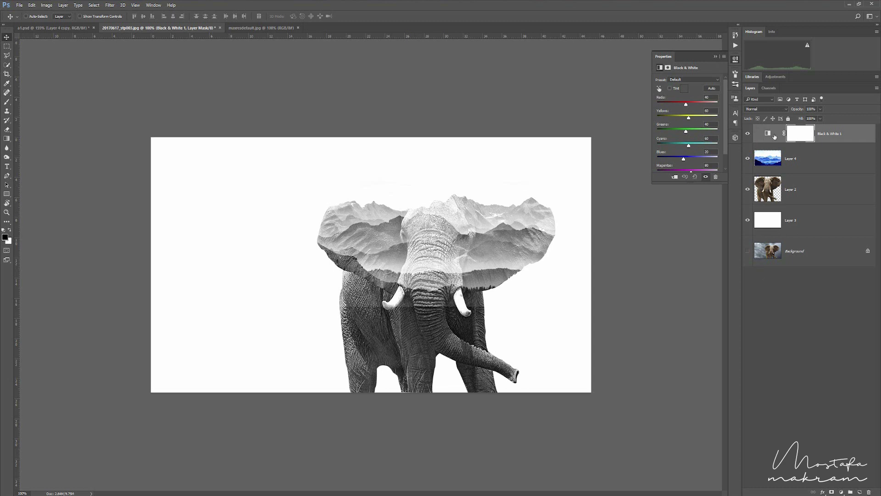
{"action": "left_click", "coordinate": [791, 161]}
{"action": "key", "text": "ctrl+bracketright"}
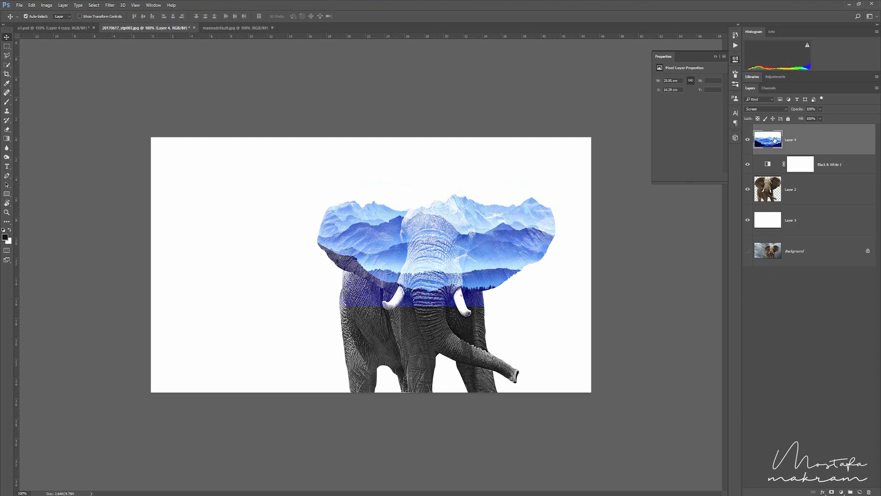
{"action": "left_click_drag", "start_coordinate": [774, 140], "coordinate": [781, 129]}
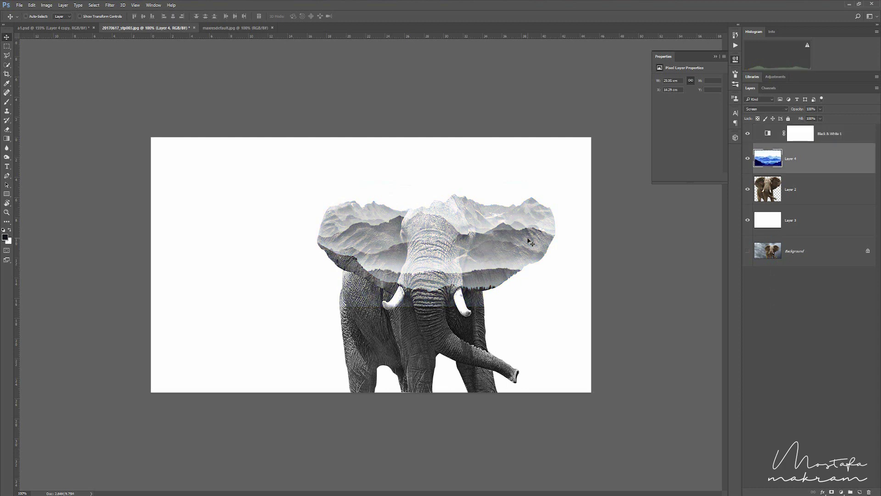
{"action": "key", "text": "ctrl+plus"}
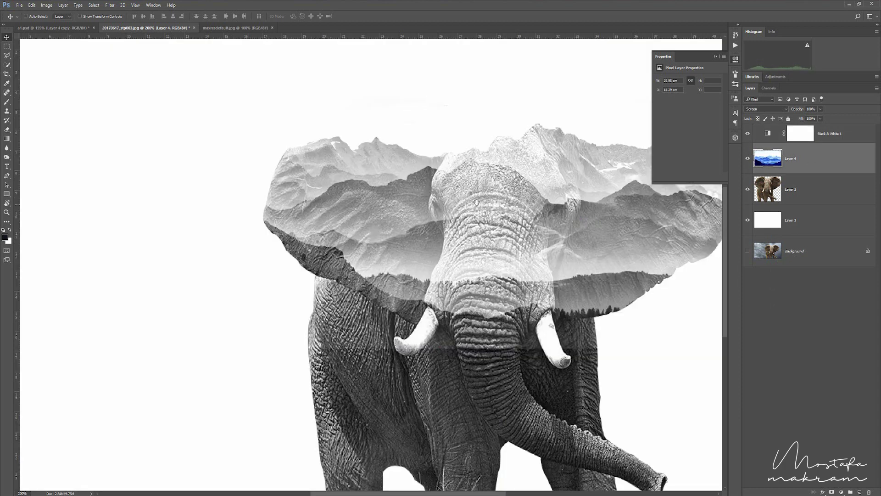
{"action": "left_click_drag", "start_coordinate": [476, 202], "coordinate": [398, 175]}
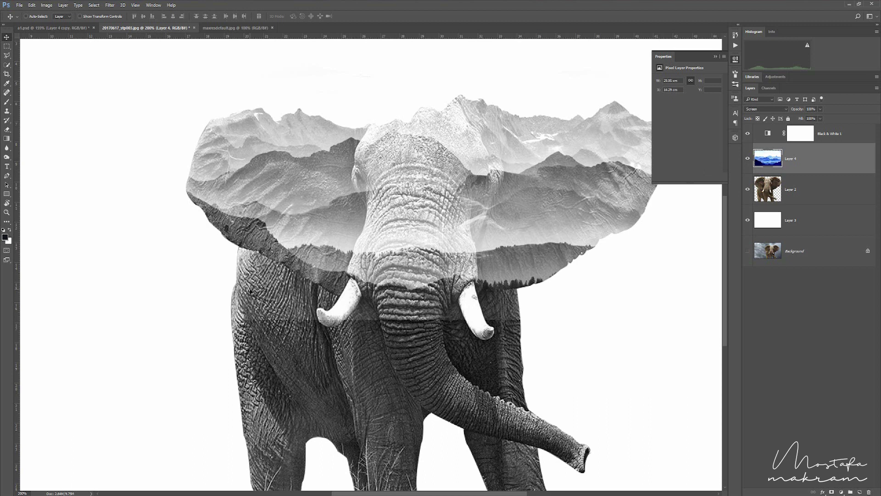
{"action": "left_click", "coordinate": [7, 130]}
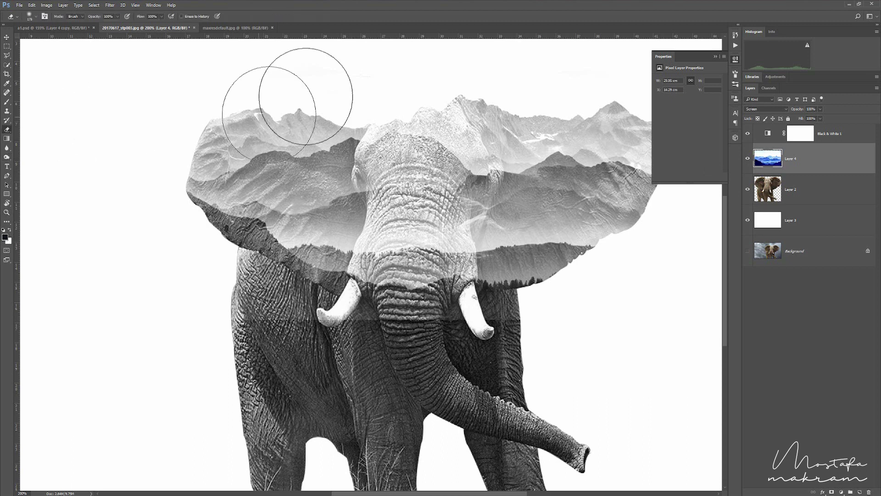
{"action": "right_click", "coordinate": [221, 171]}
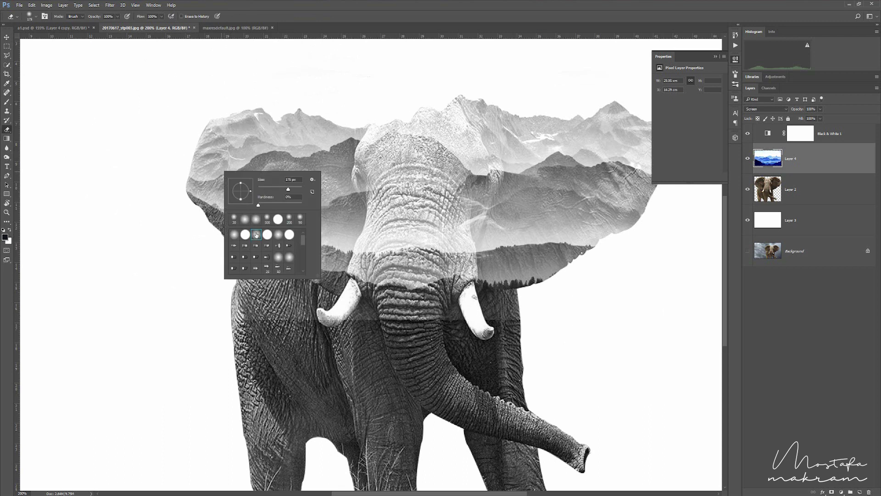
{"action": "left_click", "coordinate": [256, 235]}
{"action": "right_click", "coordinate": [197, 134]}
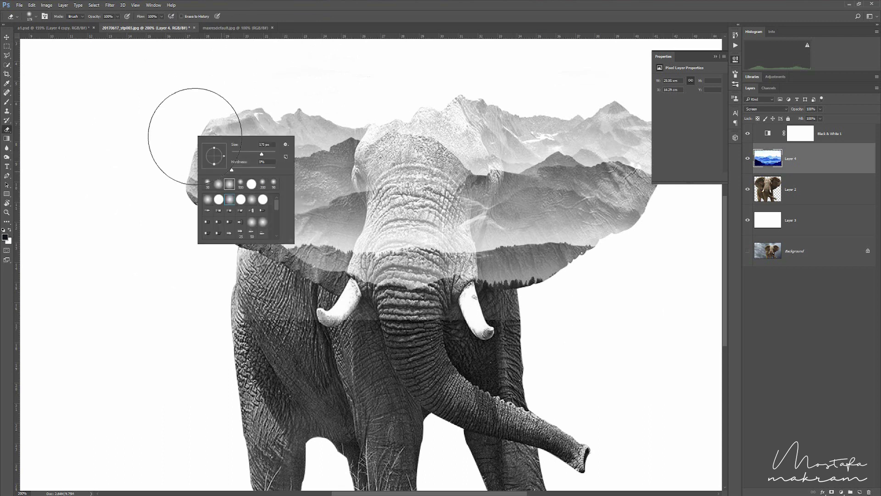
{"action": "right_click", "coordinate": [160, 255]}
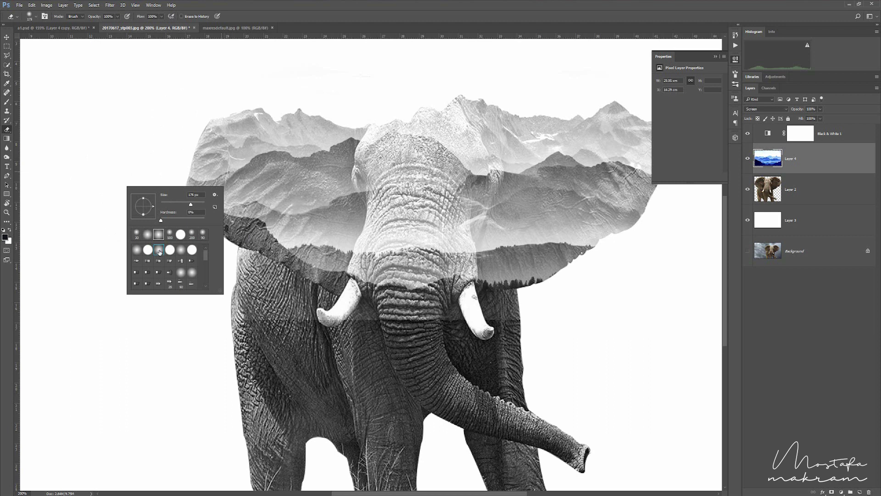
{"action": "double_click", "coordinate": [159, 252]}
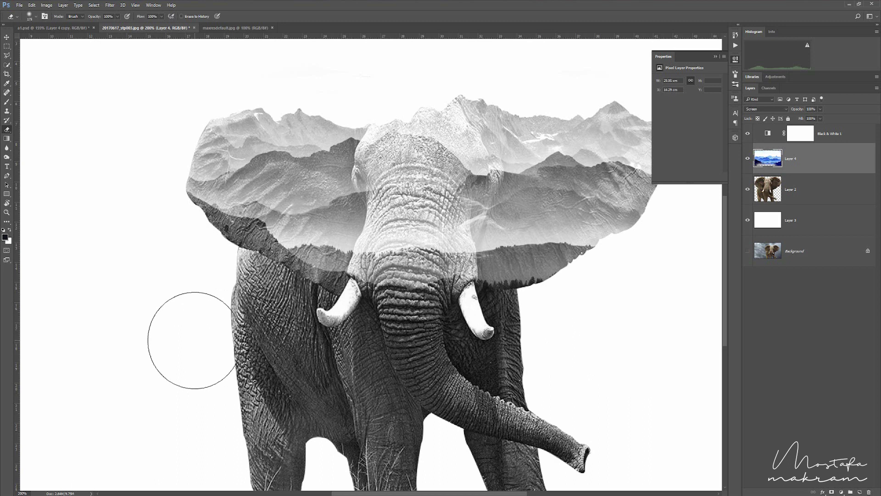
{"action": "key", "text": "ctrl+z"}
{"action": "key", "text": "v"}
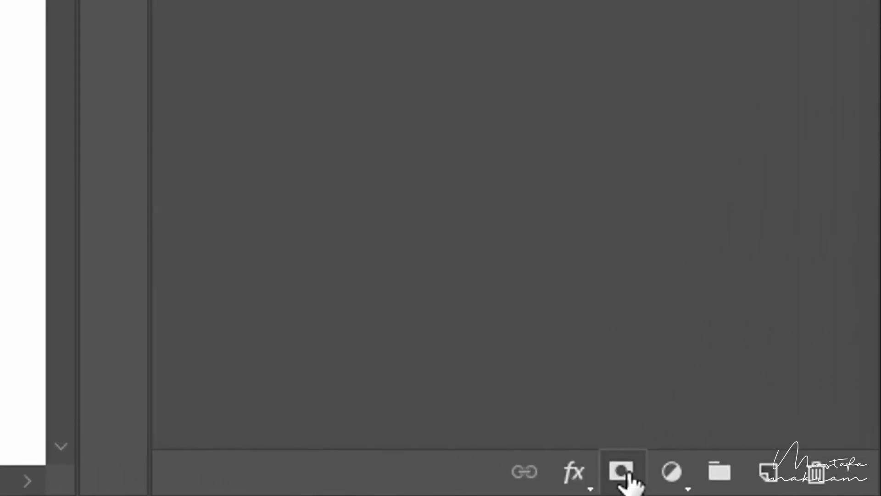
Add a mask to Layer 4 and paint out its hard lower edge across the tusks with a soft black 100 px brush.
{"action": "left_click", "coordinate": [831, 492]}
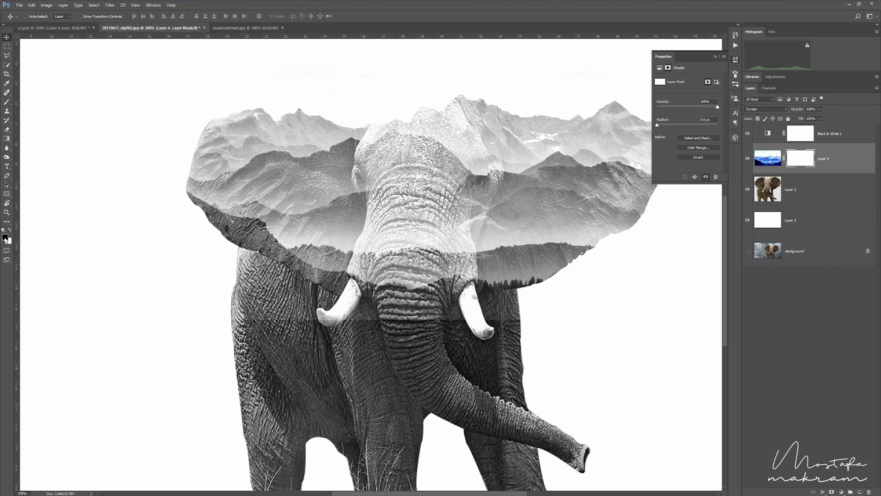
{"action": "left_click", "coordinate": [5, 238]}
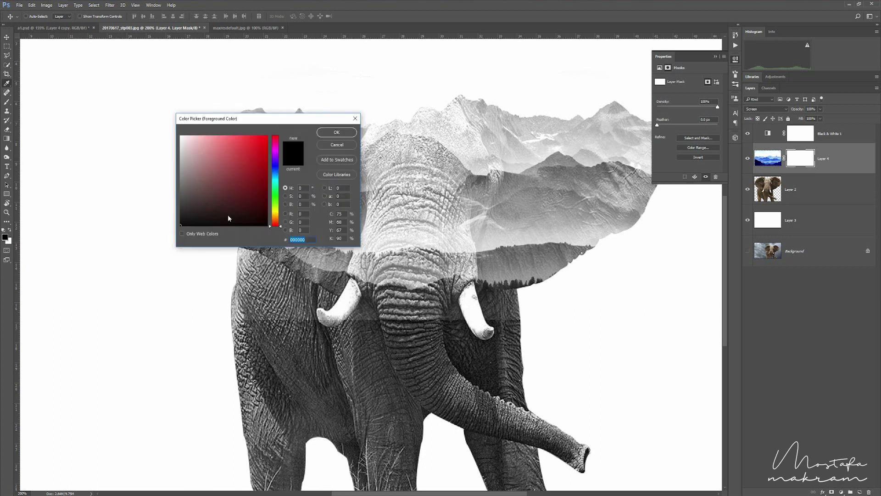
{"action": "left_click", "coordinate": [341, 132]}
{"action": "key", "text": "b"}
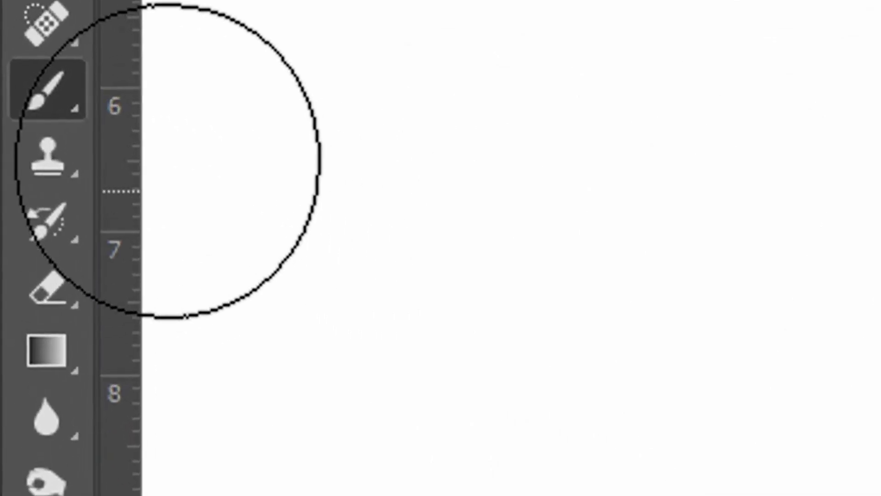
{"action": "right_click", "coordinate": [263, 229]}
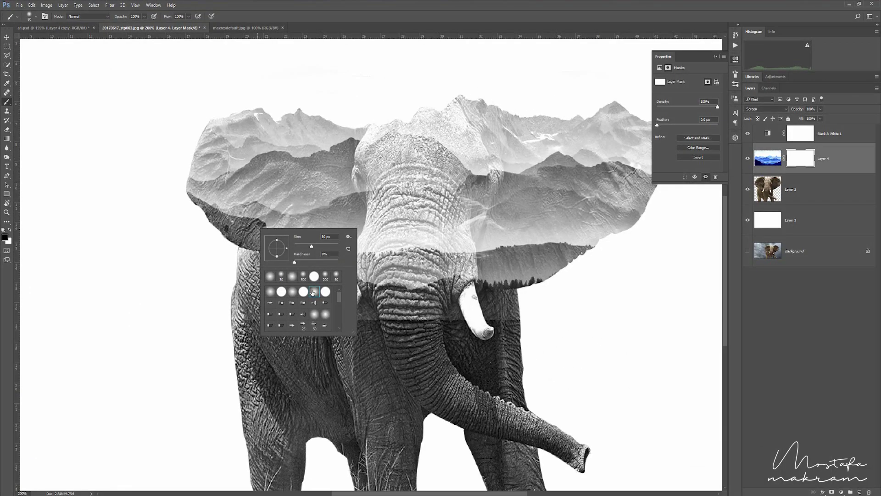
{"action": "double_click", "coordinate": [312, 292]}
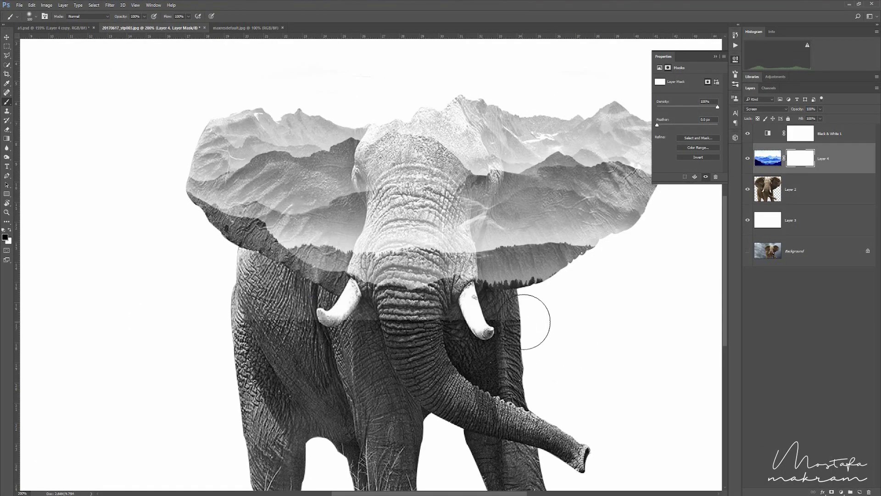
{"action": "left_click_drag", "start_coordinate": [523, 321], "coordinate": [294, 319]}
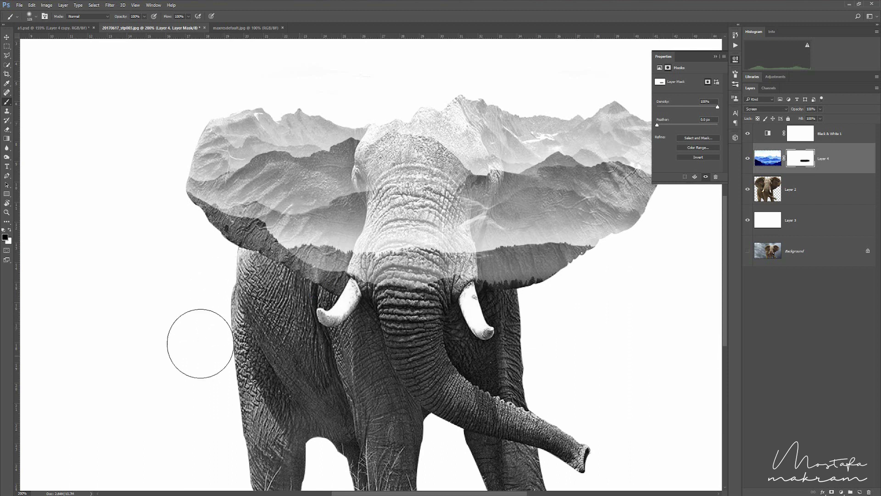
Temporarily disable Layer 4's mask to compare, fit the image, and retarget the layer image.
{"action": "right_click", "coordinate": [795, 159]}
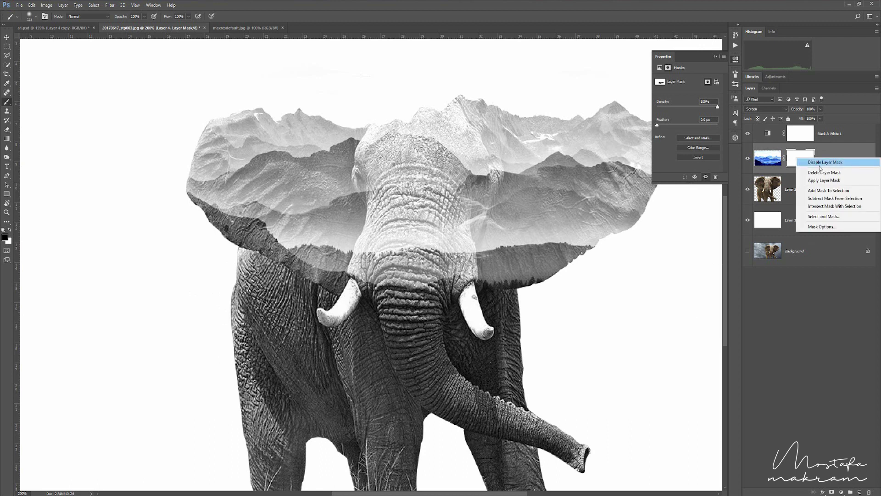
{"action": "left_click", "coordinate": [820, 163]}
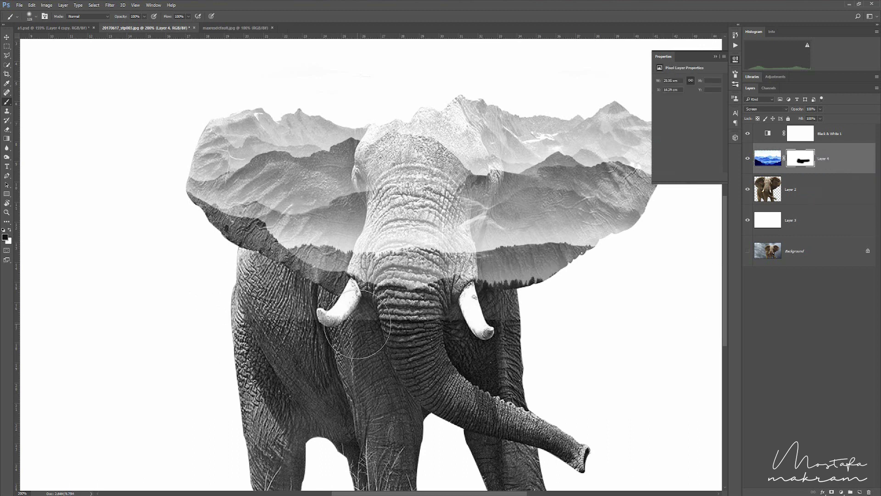
{"action": "key", "text": "v"}
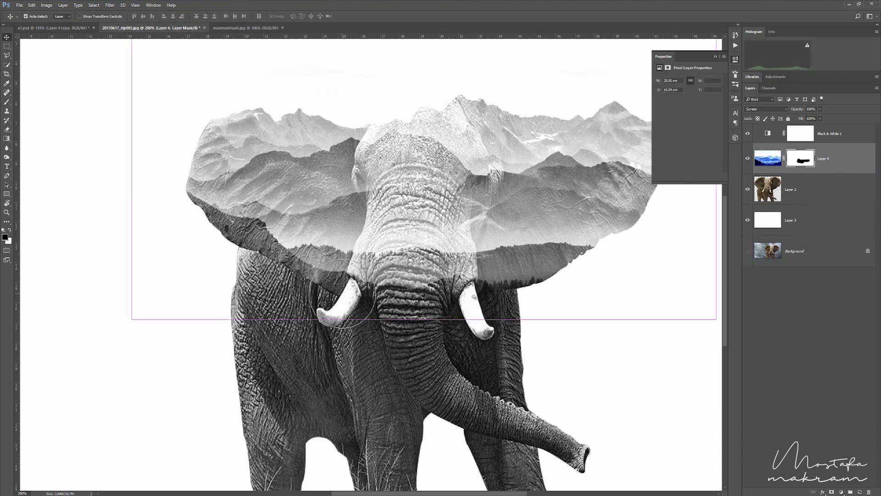
{"action": "key", "text": "ctrl+minus"}
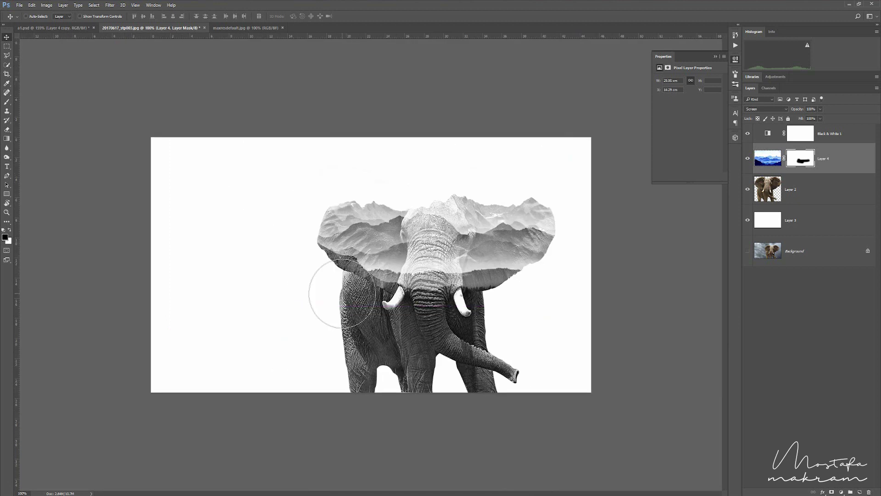
{"action": "left_click", "coordinate": [768, 158]}
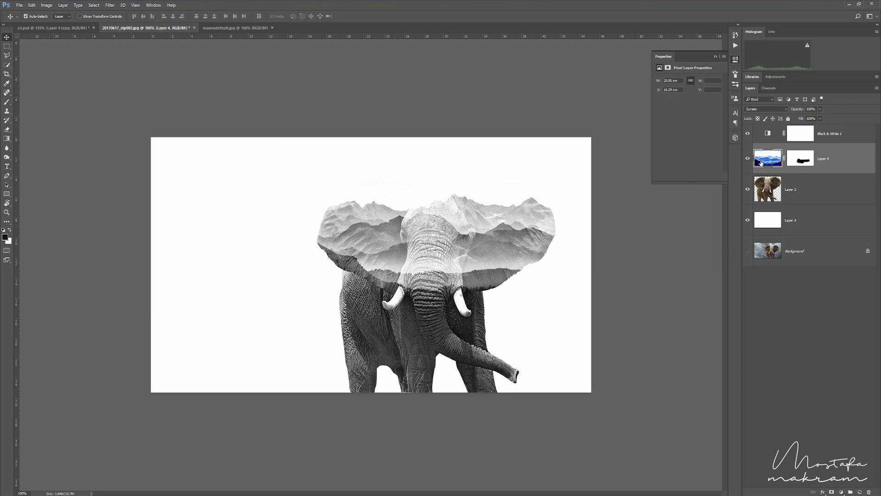
Darken the mountain layer with Levels, raising the black input to 67.
{"action": "key", "text": "ctrl+l"}
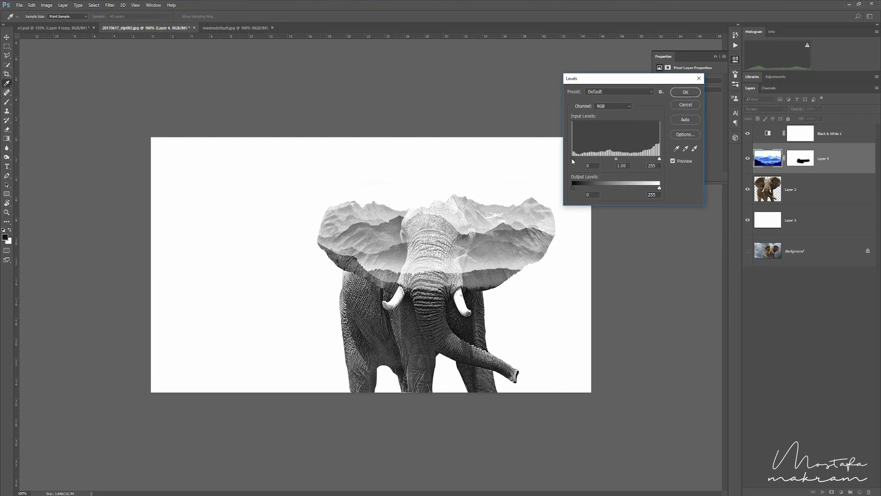
{"action": "left_click_drag", "start_coordinate": [573, 159], "coordinate": [596, 159]}
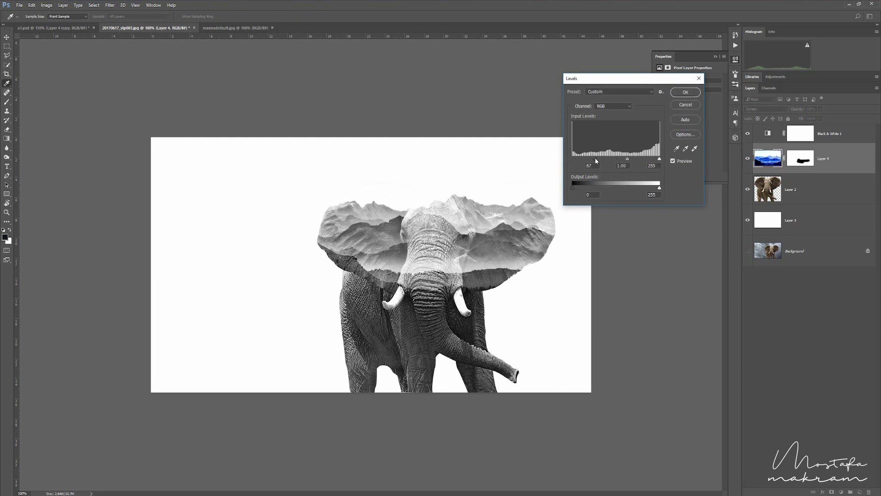
{"action": "left_click", "coordinate": [685, 92]}
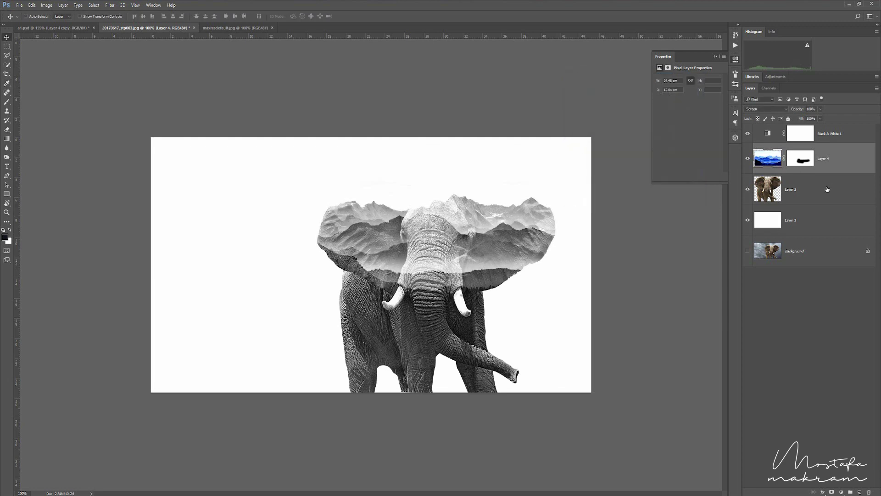
Try Levels black input 36 on elephant Layer 2, cancel it, and reselect Layer 4.
{"action": "left_click", "coordinate": [788, 195]}
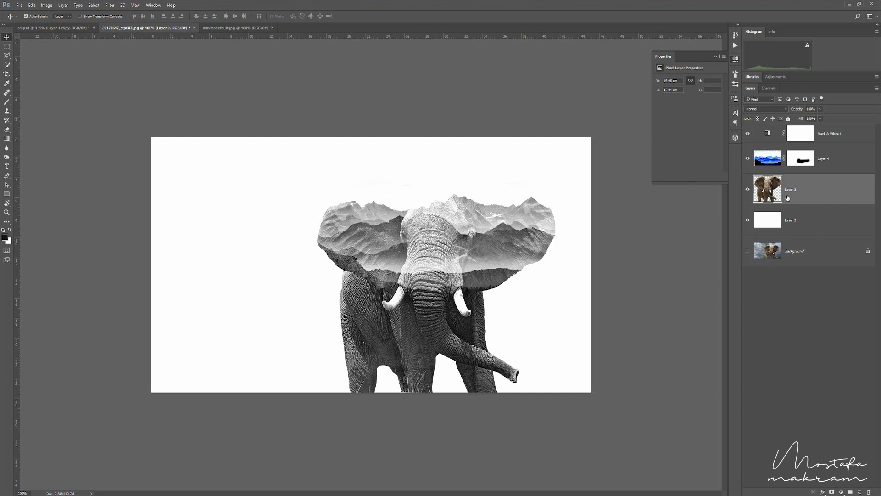
{"action": "key", "text": "ctrl+l"}
{"action": "left_click_drag", "start_coordinate": [572, 158], "coordinate": [585, 159]}
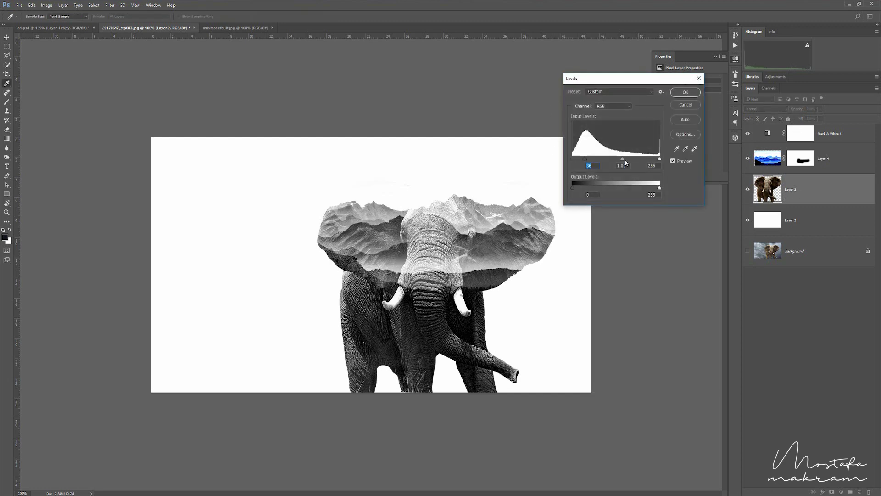
{"action": "key", "text": "Escape"}
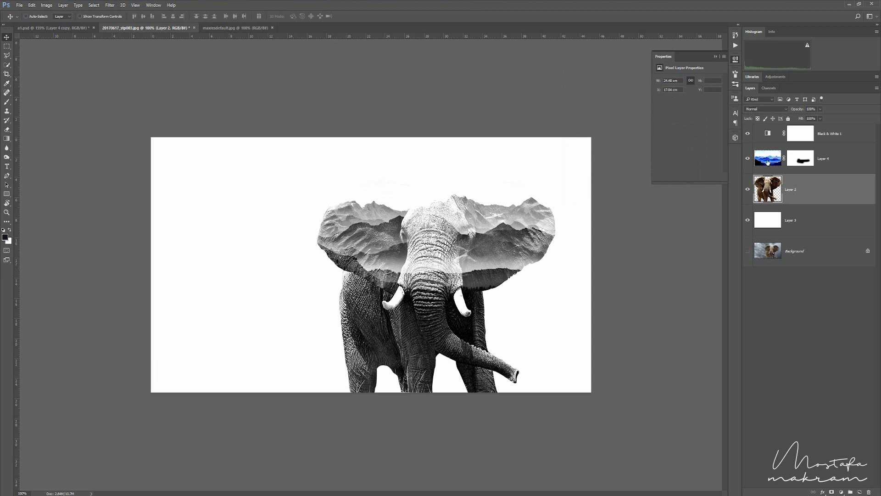
{"action": "left_click", "coordinate": [767, 162]}
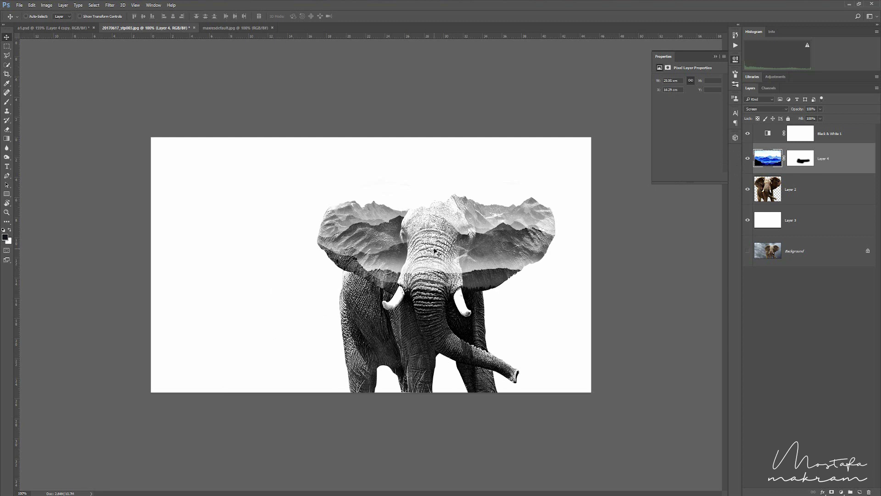
Move the mountain layer up over the elephant's head and zoom in to check placement.
{"action": "mouse_move", "coordinate": [436, 251]}
{"action": "left_mouse_down"}
{"action": "mouse_move", "coordinate": [434, 213]}
{"action": "mouse_move", "coordinate": [435, 270]}
{"action": "left_mouse_up"}
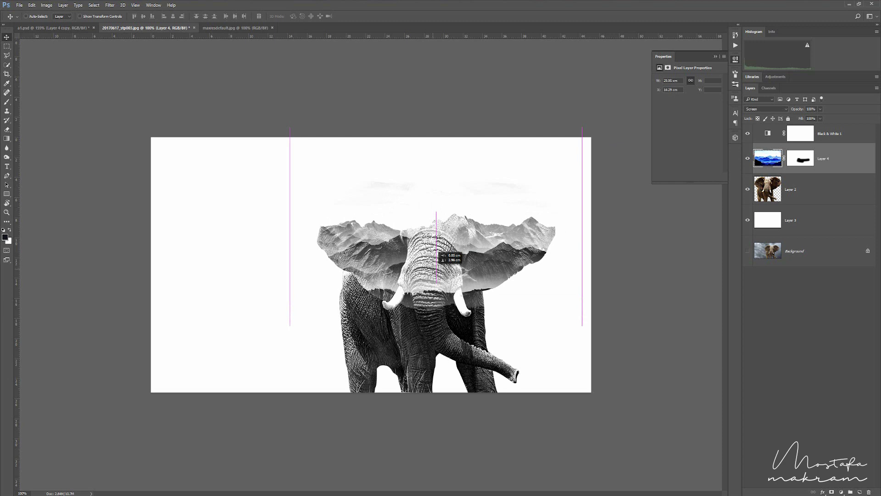
{"action": "left_click_drag", "start_coordinate": [436, 252], "coordinate": [437, 252]}
{"action": "key", "text": "ctrl+plus"}
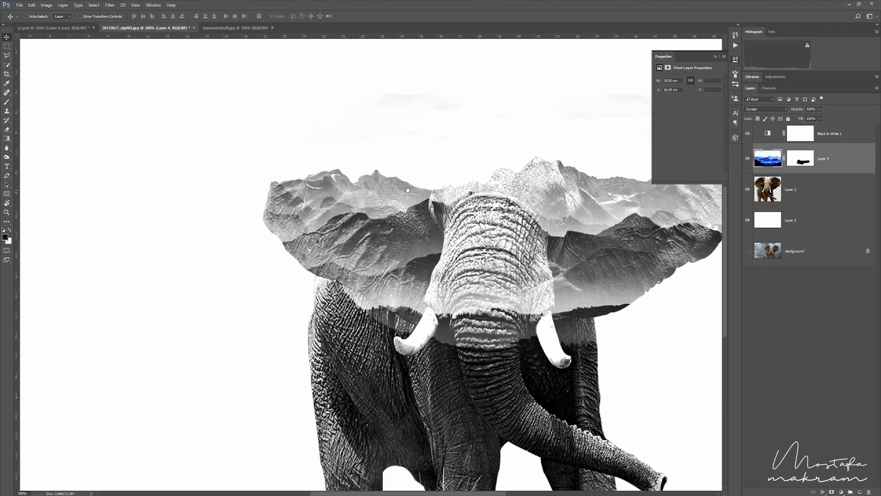
{"action": "left_click_drag", "start_coordinate": [408, 189], "coordinate": [309, 191]}
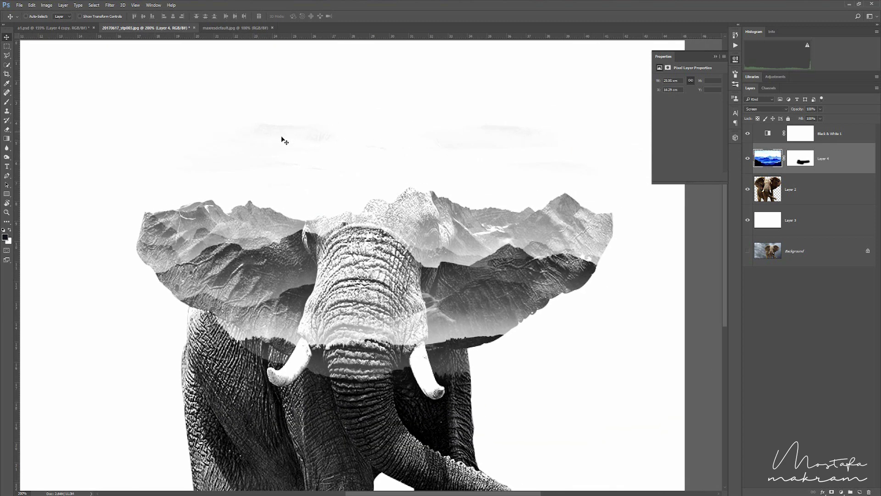
{"action": "key", "text": "ctrl+minus"}
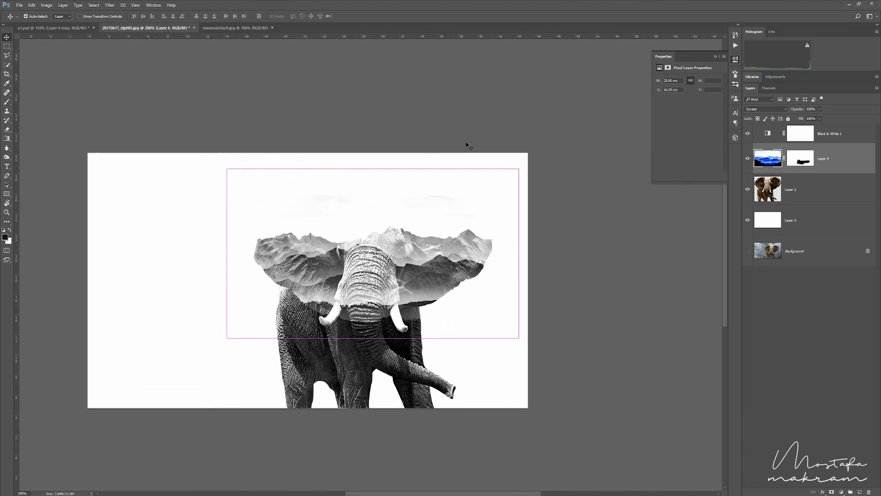
Try a brush stroke on Layer 4's mask above the head, then undo it.
{"action": "left_click", "coordinate": [792, 161]}
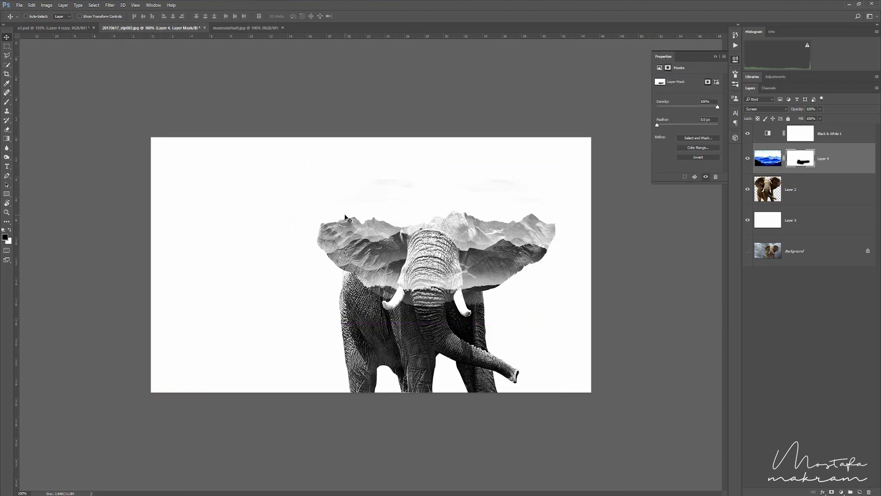
{"action": "key", "text": "b"}
{"action": "left_click_drag", "start_coordinate": [411, 181], "coordinate": [330, 193]}
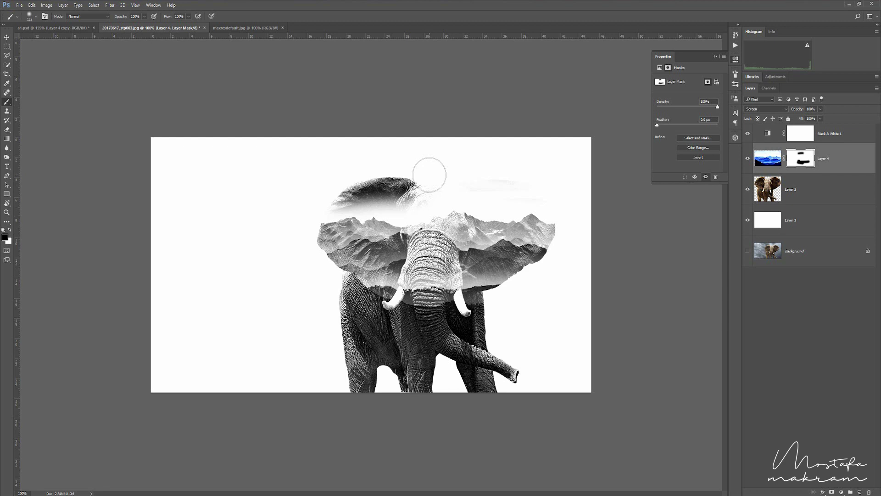
{"action": "left_click", "coordinate": [764, 159]}
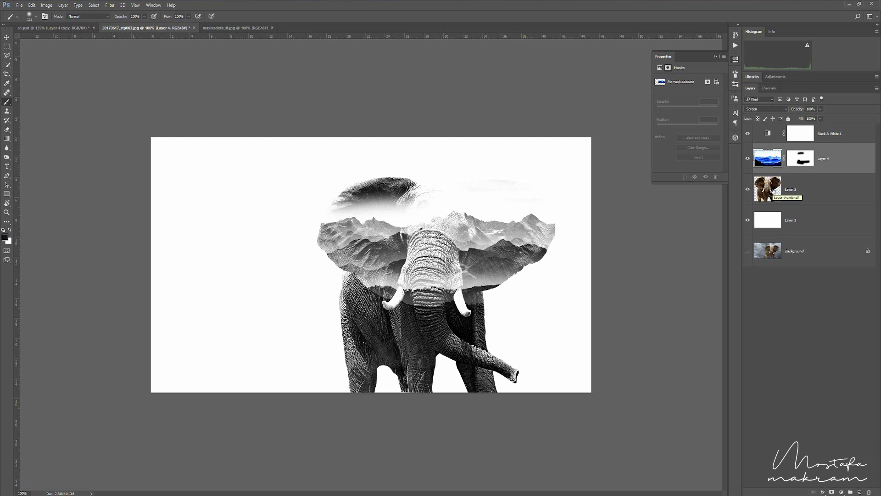
{"action": "key", "text": "ctrl+z"}
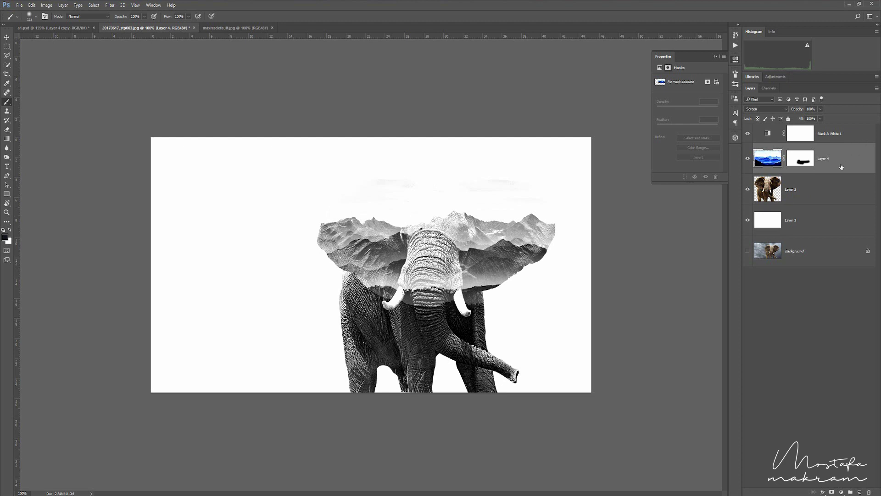
Duplicate elephant Layer 2 as Layer 2 copy and hide the original Layer 2.
{"action": "left_click", "coordinate": [771, 190]}
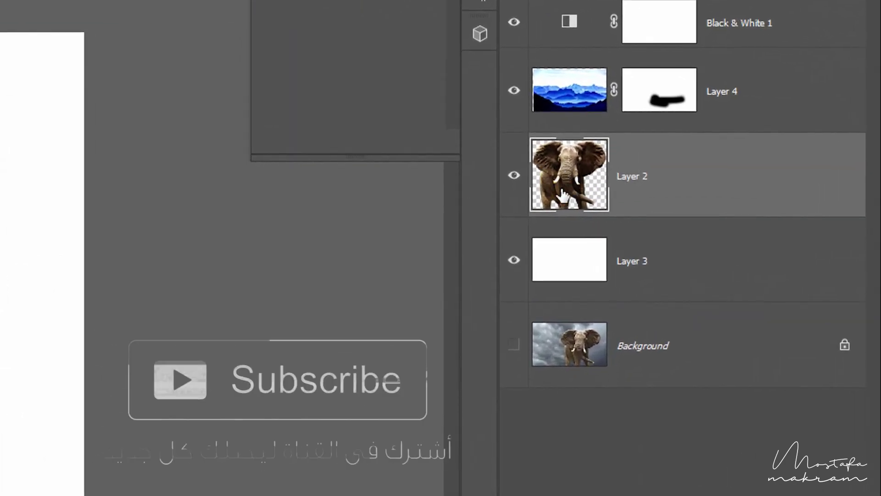
{"action": "key", "text": "ctrl+j"}
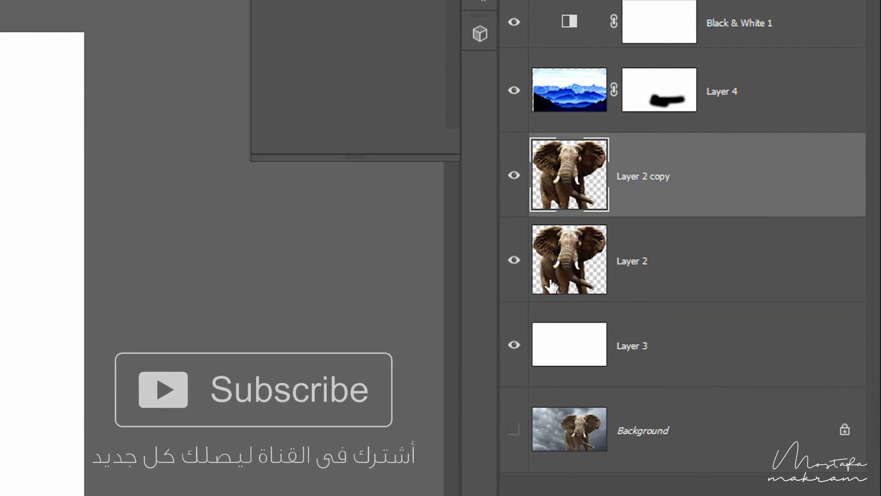
{"action": "left_click", "coordinate": [515, 275]}
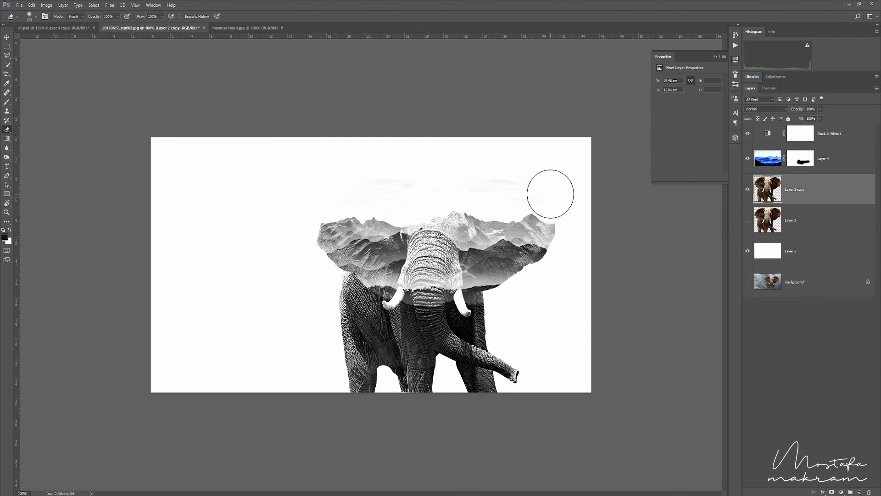
Erase the grey sky wisps on Layer 2 copy at two brush sizes, toggling Layer 4 to check.
{"action": "key", "text": "bracketright"}
{"action": "left_click_drag", "start_coordinate": [335, 177], "coordinate": [484, 165]}
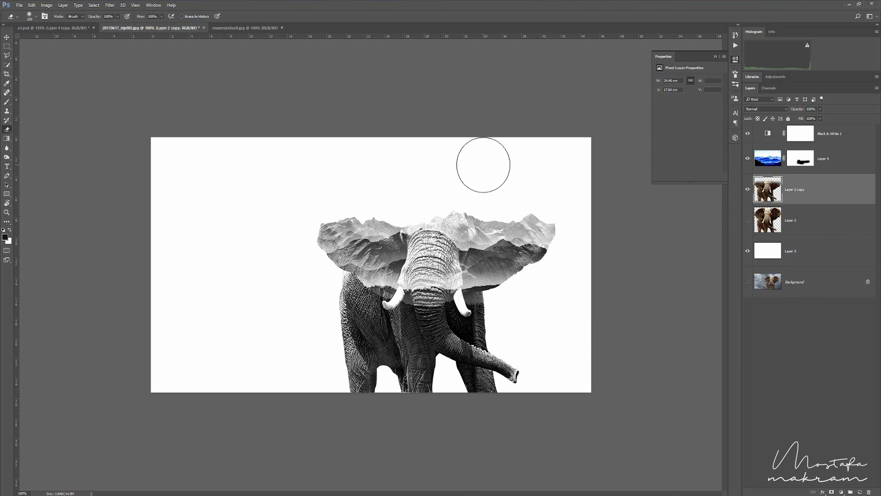
{"action": "key", "text": "bracketleft"}
{"action": "key", "text": "bracketleft"}
{"action": "key", "text": "bracketleft"}
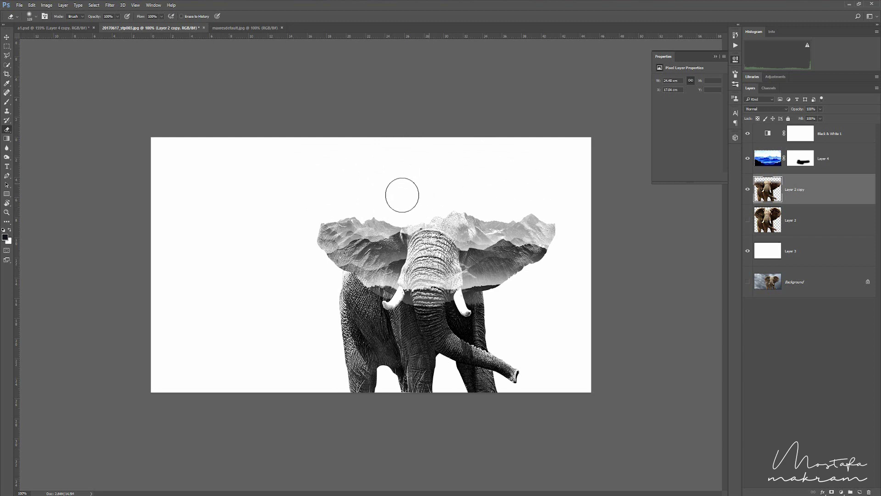
{"action": "left_click_drag", "start_coordinate": [402, 194], "coordinate": [311, 194]}
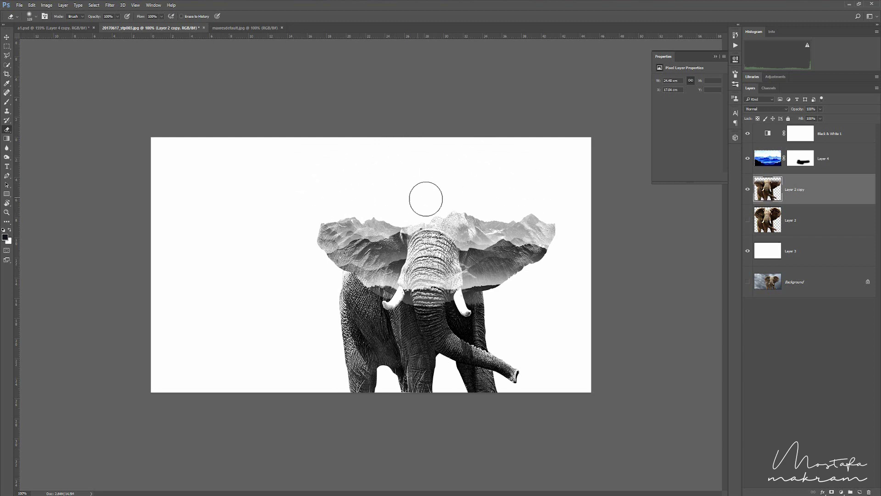
{"action": "left_click", "coordinate": [748, 158]}
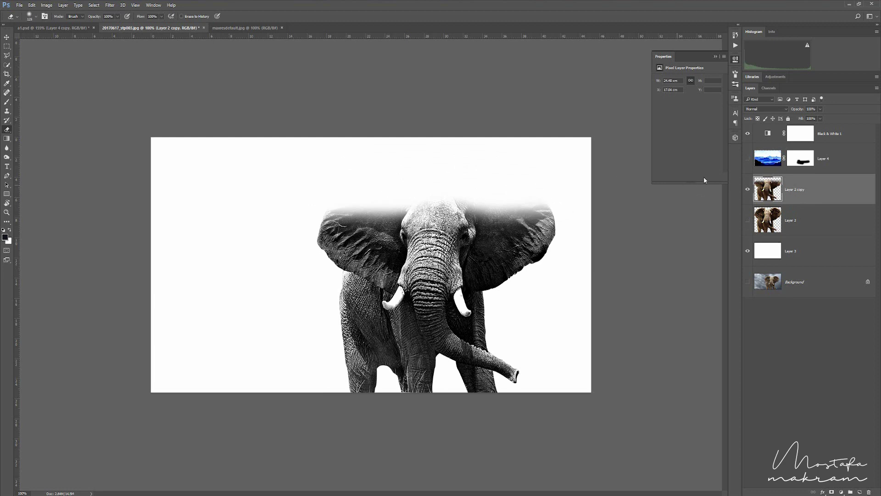
{"action": "left_click", "coordinate": [747, 158]}
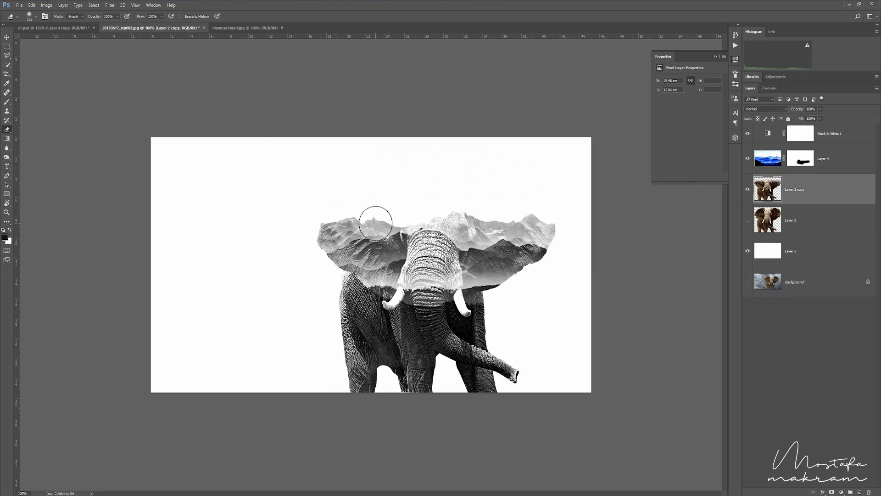
{"action": "key", "text": "v"}
{"action": "right_click", "coordinate": [451, 247]}
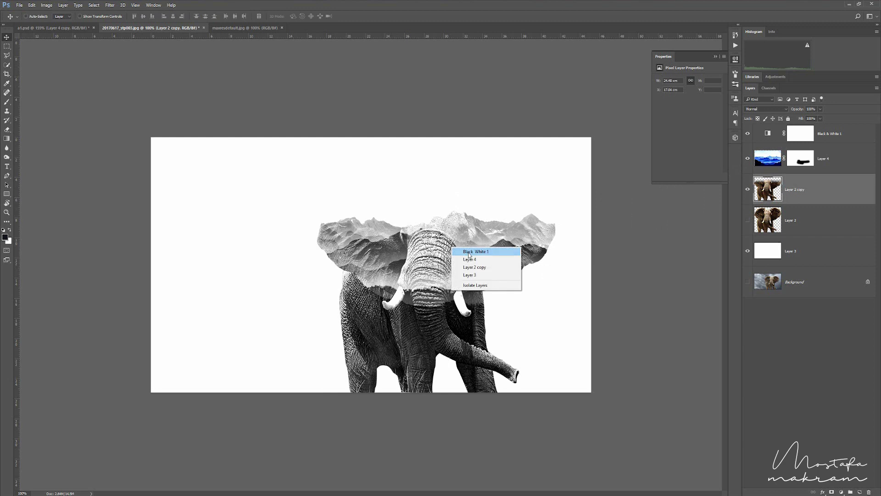
Set the Black & White 1 adjustment to Reds -18 and Blues 41.
{"action": "left_click", "coordinate": [464, 250]}
{"action": "left_click", "coordinate": [762, 134]}
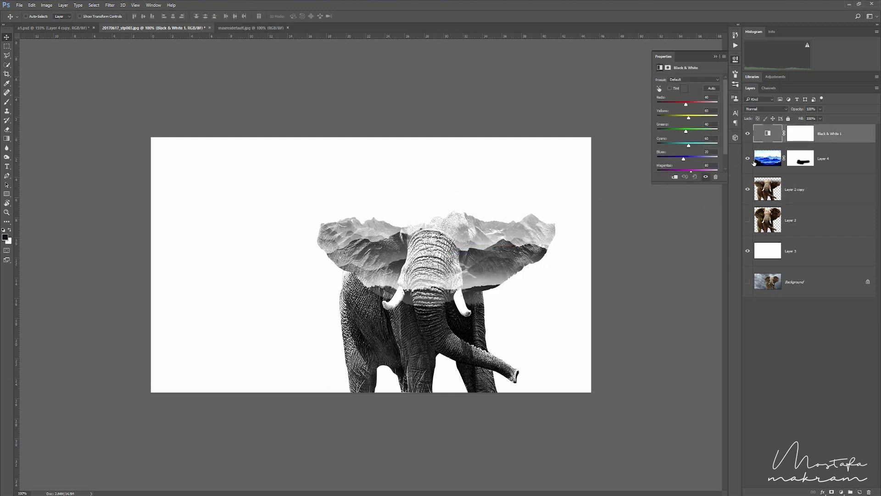
{"action": "left_click_drag", "start_coordinate": [683, 162], "coordinate": [695, 160]}
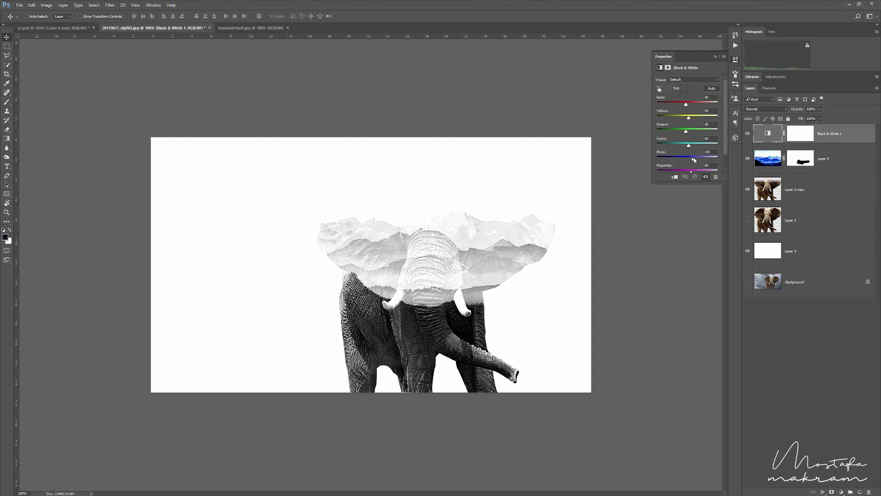
{"action": "left_click_drag", "start_coordinate": [694, 159], "coordinate": [686, 159]}
{"action": "left_click_drag", "start_coordinate": [685, 104], "coordinate": [679, 104]}
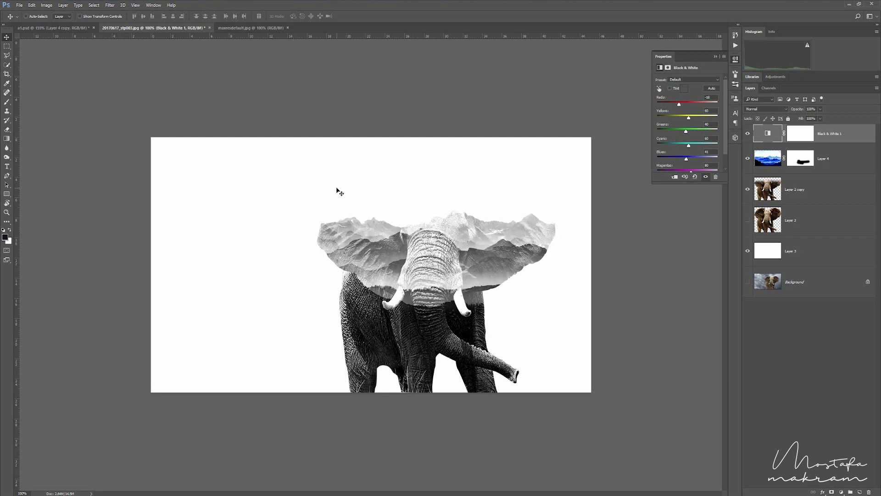
{"action": "key", "text": "ctrl+minus"}
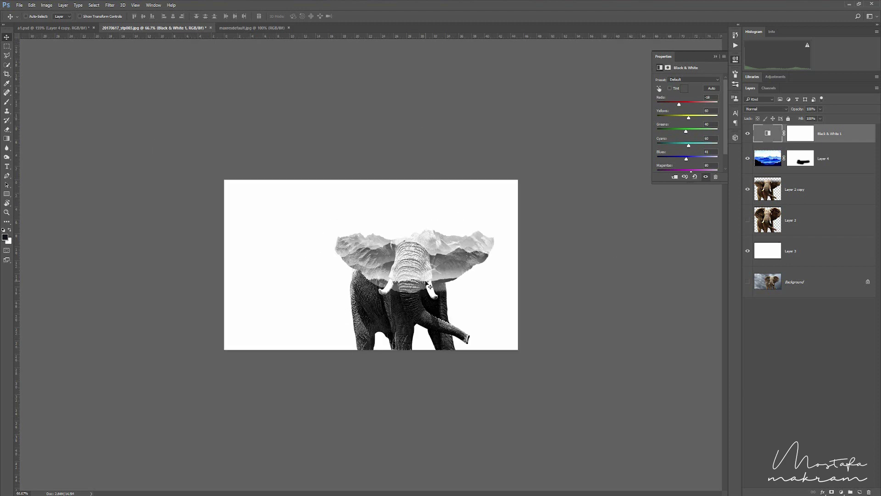
{"action": "key", "text": "ctrl+plus"}
{"action": "key", "text": "ctrl+minus"}
Close maxresdefault.jpg and drag the mountain photo into the elephant document as Layer 5.
{"action": "left_click", "coordinate": [264, 28]}
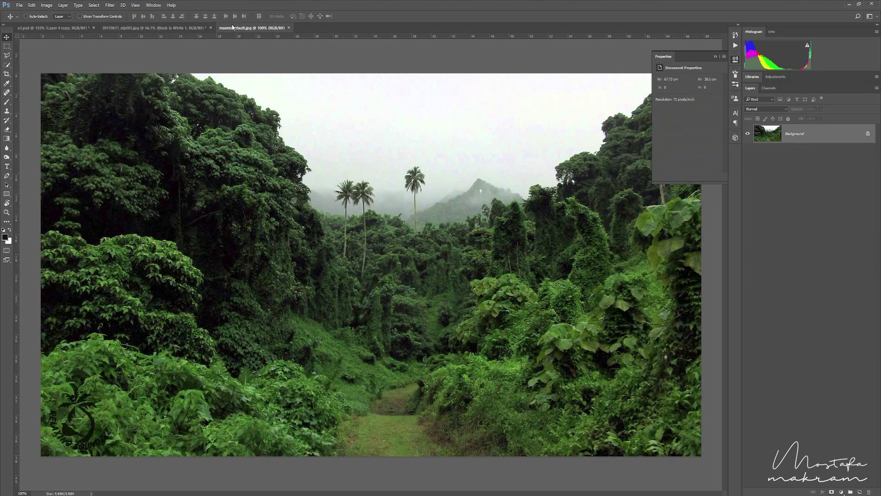
{"action": "left_click", "coordinate": [288, 28]}
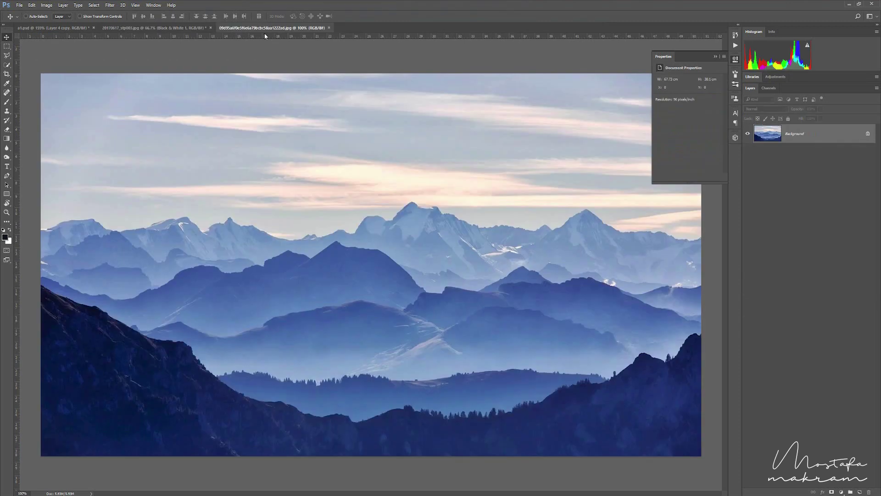
{"action": "left_click_drag", "start_coordinate": [264, 28], "coordinate": [433, 166]}
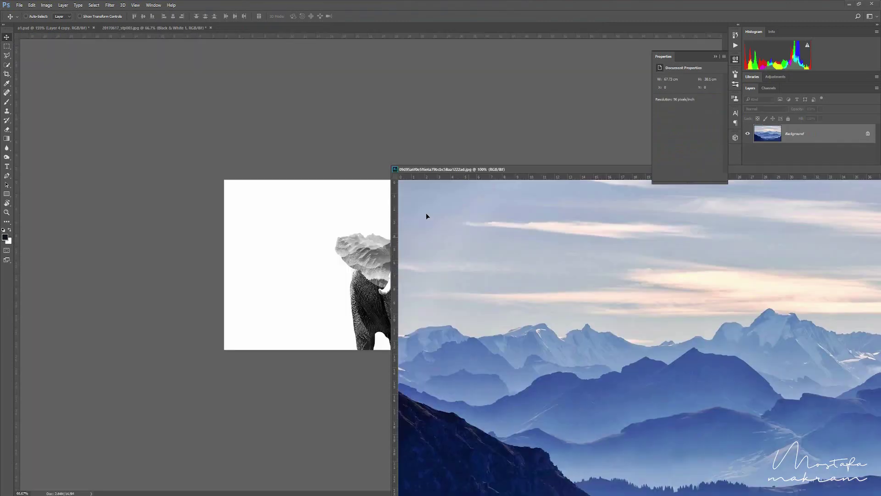
{"action": "left_click_drag", "start_coordinate": [426, 216], "coordinate": [312, 205]}
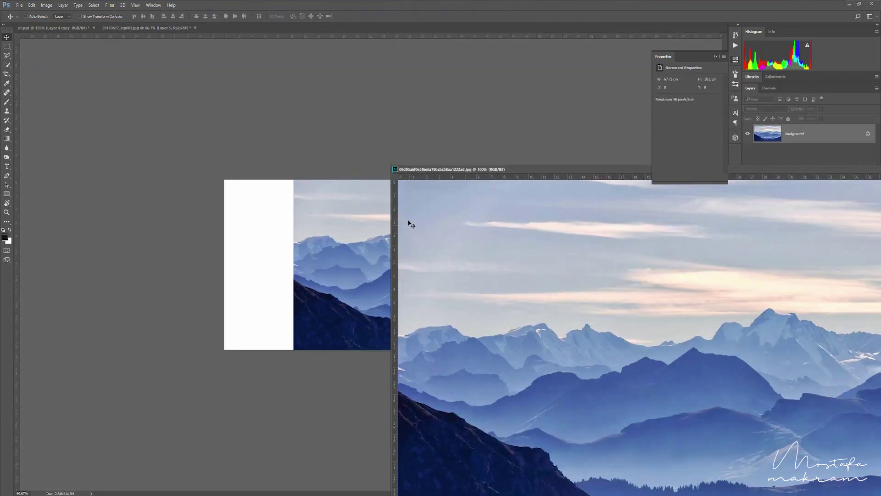
{"action": "double_click", "coordinate": [395, 170]}
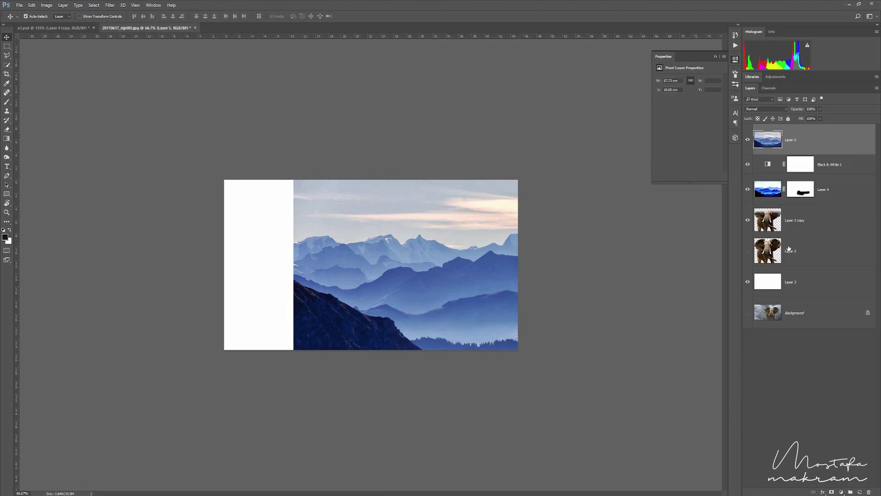
Place Layer 5 above Layer 3, shift it left to cover the canvas, and set 10% opacity.
{"action": "key", "text": "ctrl+bracketleft"}
{"action": "key", "text": "ctrl+bracketleft"}
{"action": "key", "text": "ctrl+bracketleft"}
{"action": "key", "text": "ctrl+bracketleft"}
{"action": "key", "text": "ctrl+bracketleft"}
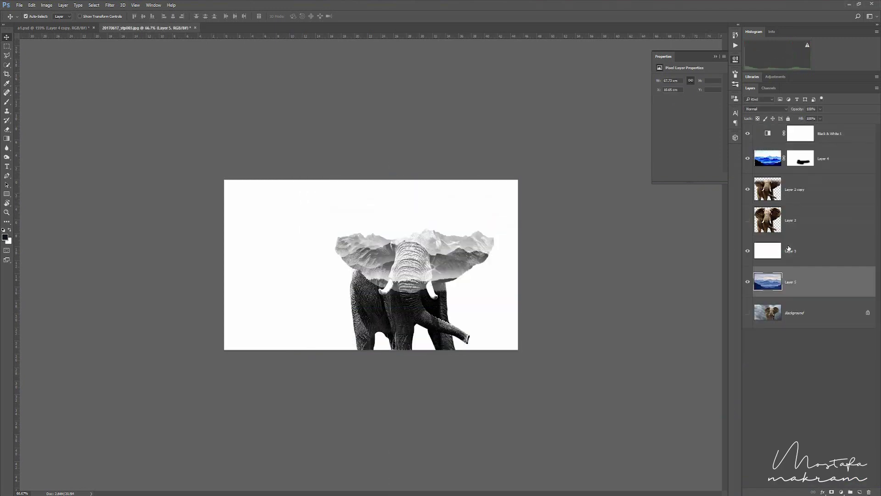
{"action": "key", "text": "ctrl+bracketright"}
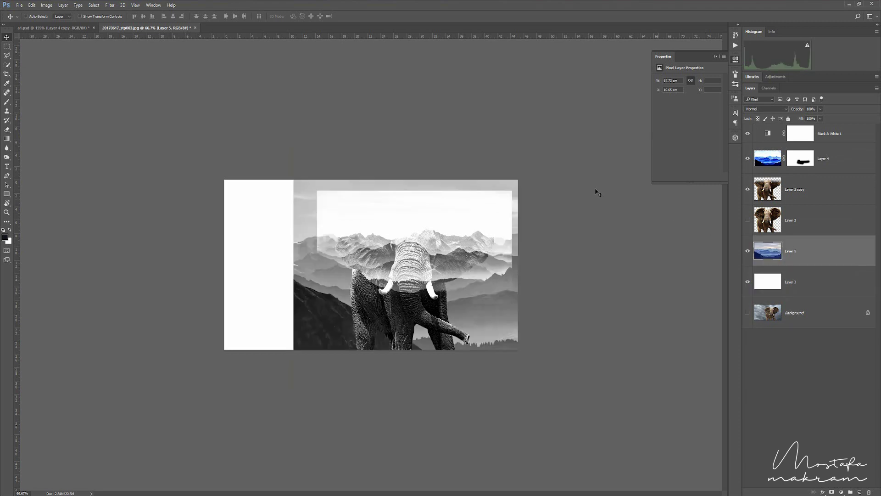
{"action": "left_click_drag", "start_coordinate": [310, 289], "coordinate": [230, 290]}
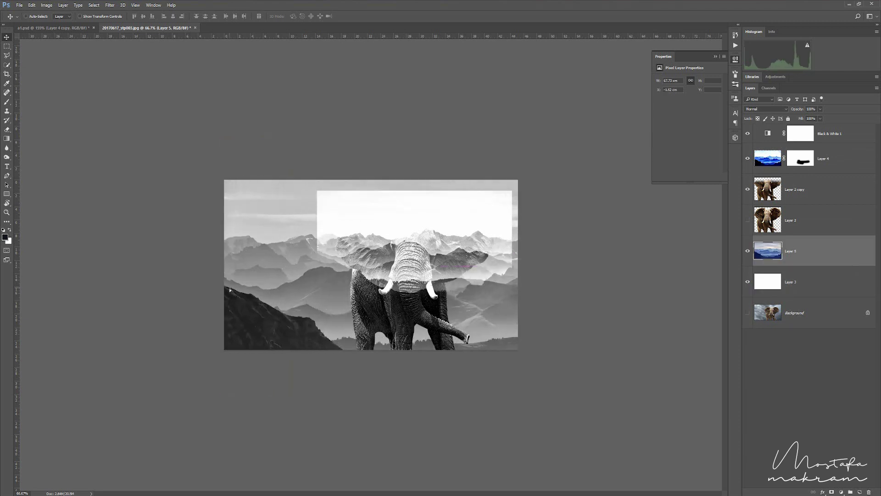
{"action": "key", "text": "1"}
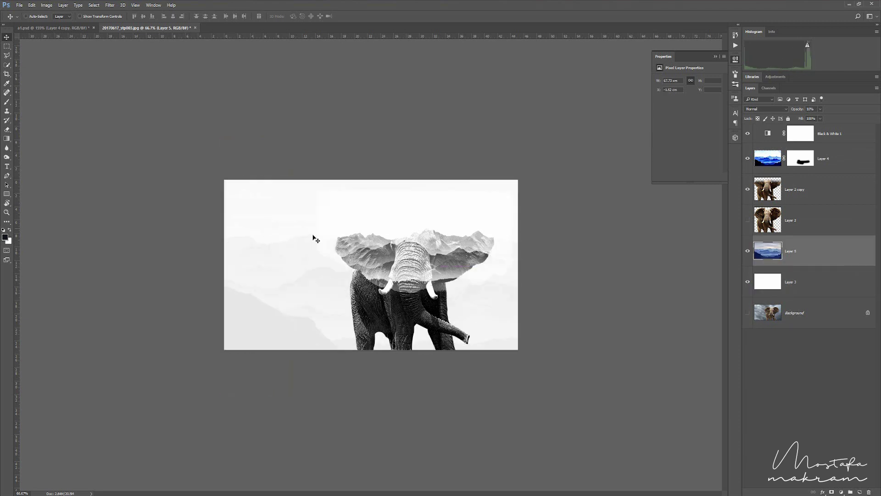
{"action": "key", "text": "ctrl+1"}
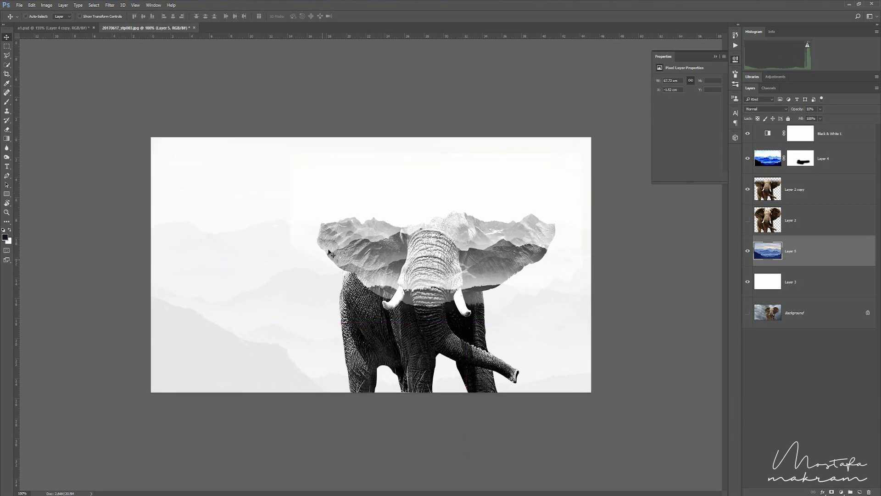
Clip the Layer 4 mountain overlay to the elephant copy below it.
{"action": "left_click", "coordinate": [332, 254], "text": "ctrl"}
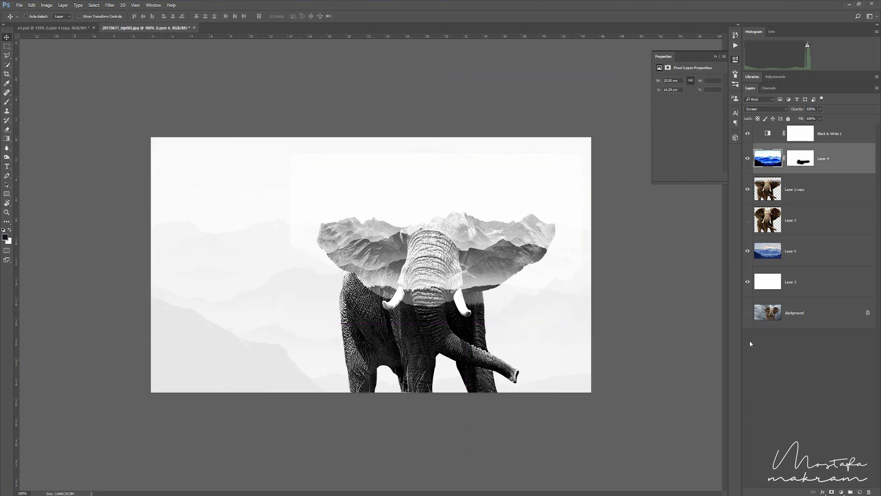
{"action": "left_click", "coordinate": [791, 257]}
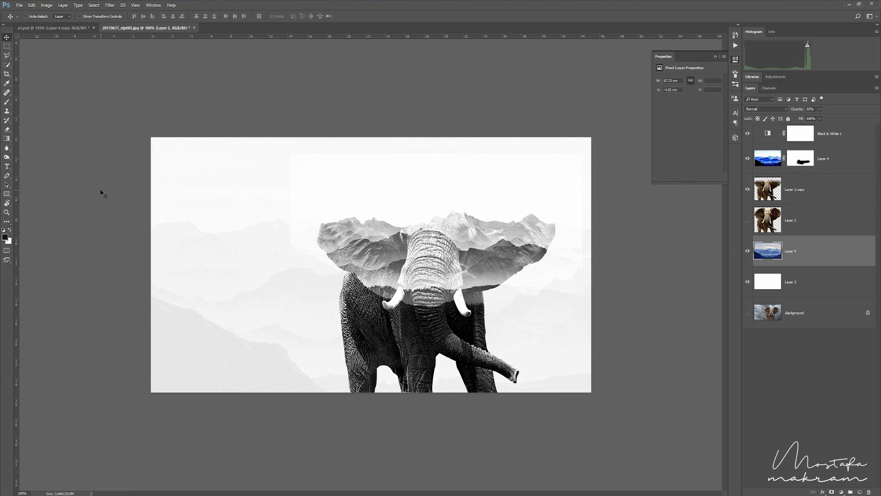
{"action": "key", "text": "ctrl+plus"}
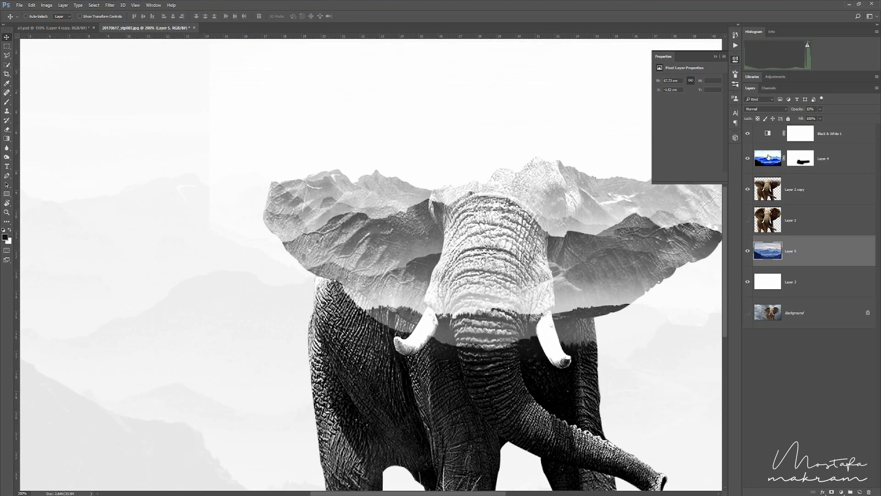
{"action": "left_click", "coordinate": [769, 157]}
{"action": "left_click_drag", "start_coordinate": [366, 164], "coordinate": [296, 221]}
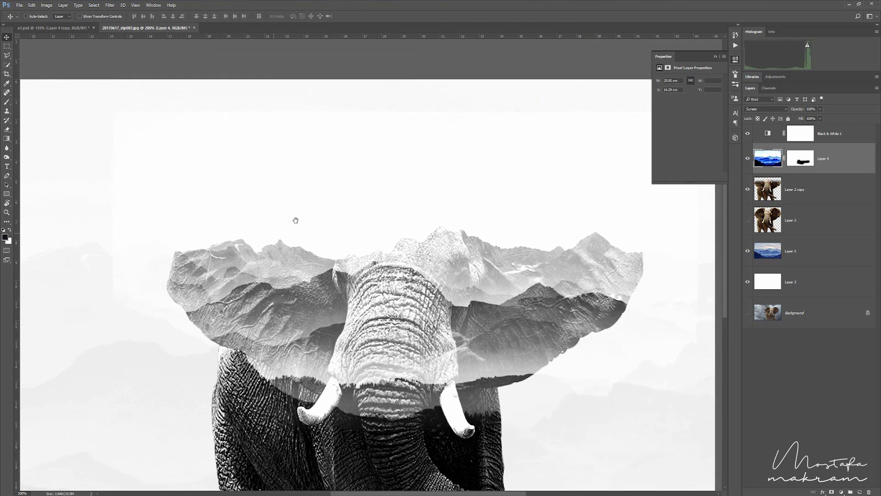
{"action": "key", "text": "ctrl+minus"}
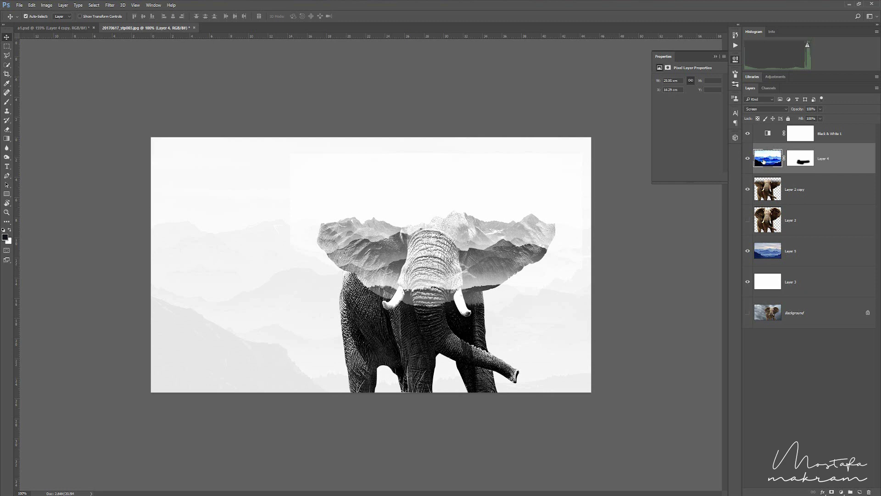
{"action": "left_click", "coordinate": [764, 160], "text": "alt"}
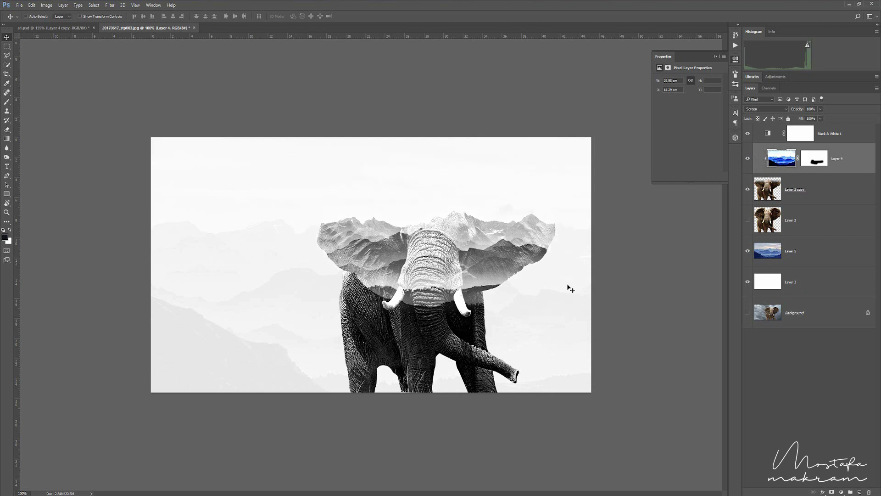
Set Layer 5's fill to 100% and select the Black & White 1 adjustment.
{"action": "key", "text": "ctrl+plus"}
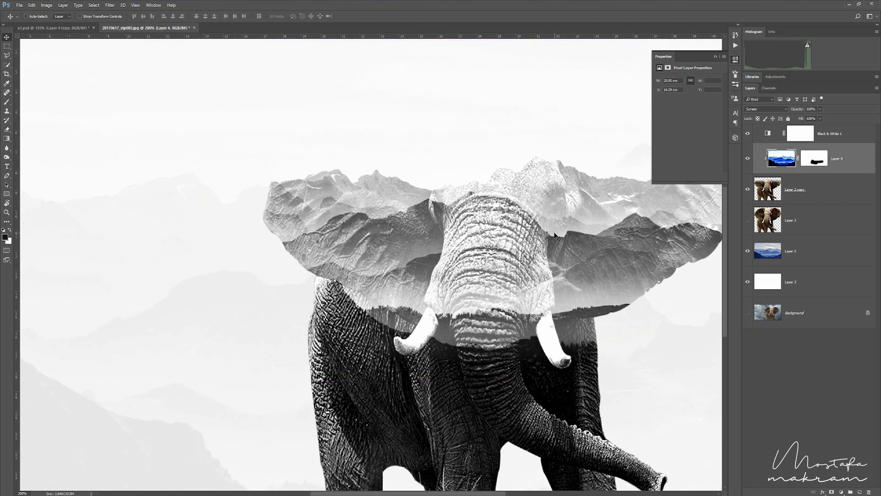
{"action": "key", "text": "ctrl+minus"}
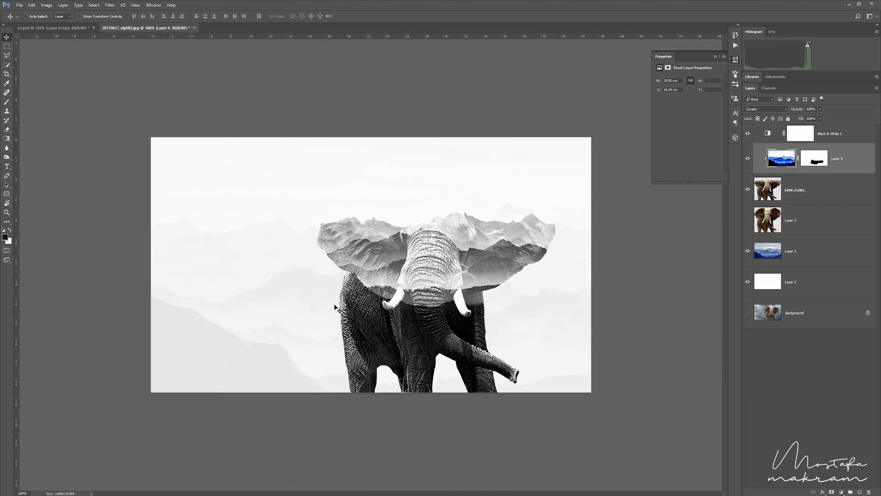
{"action": "left_click", "coordinate": [840, 250]}
{"action": "left_click", "coordinate": [820, 118]}
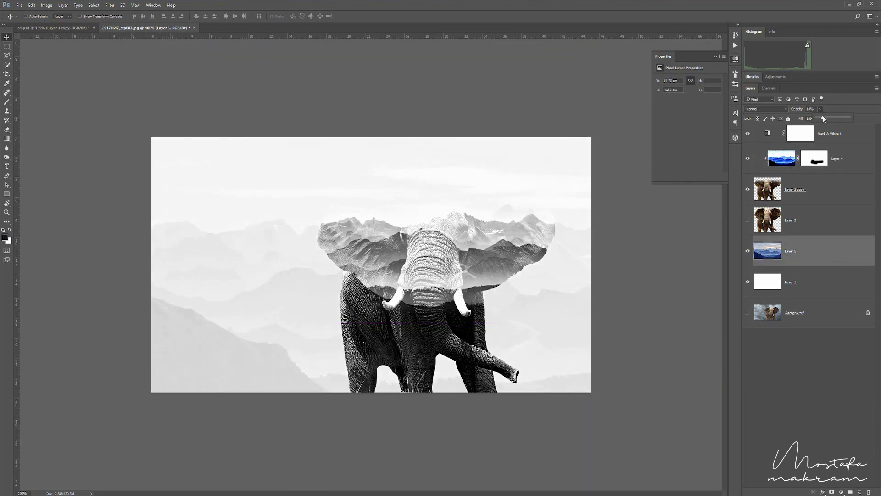
{"action": "left_click", "coordinate": [514, 223]}
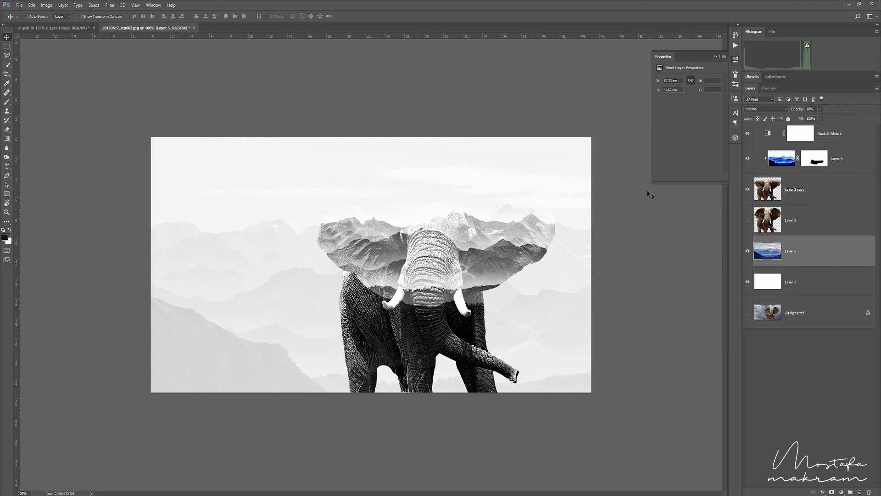
{"action": "left_click", "coordinate": [847, 134]}
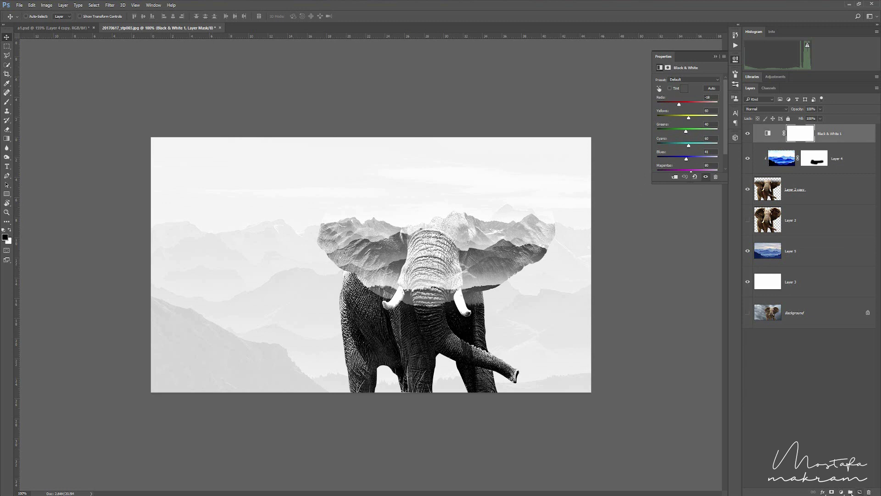
Add a Gradient Map adjustment layer using the navy-to-bright-blue preset.
{"action": "left_click", "coordinate": [841, 492]}
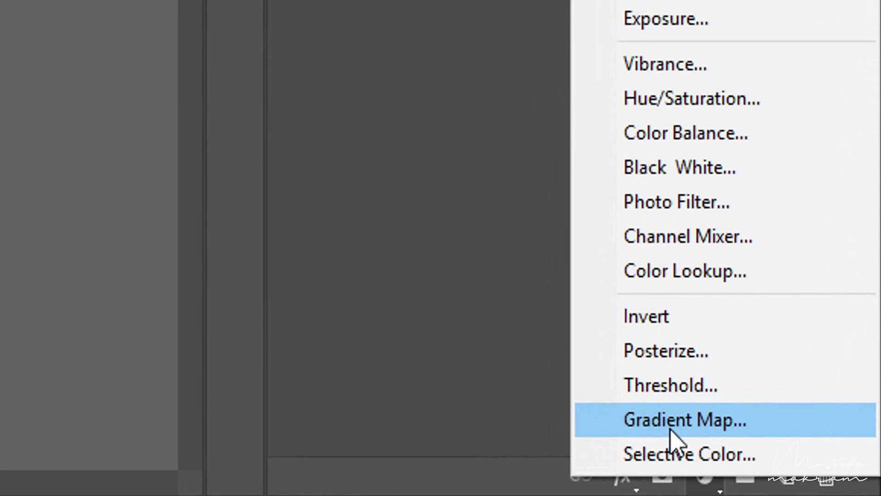
{"action": "left_click", "coordinate": [670, 429]}
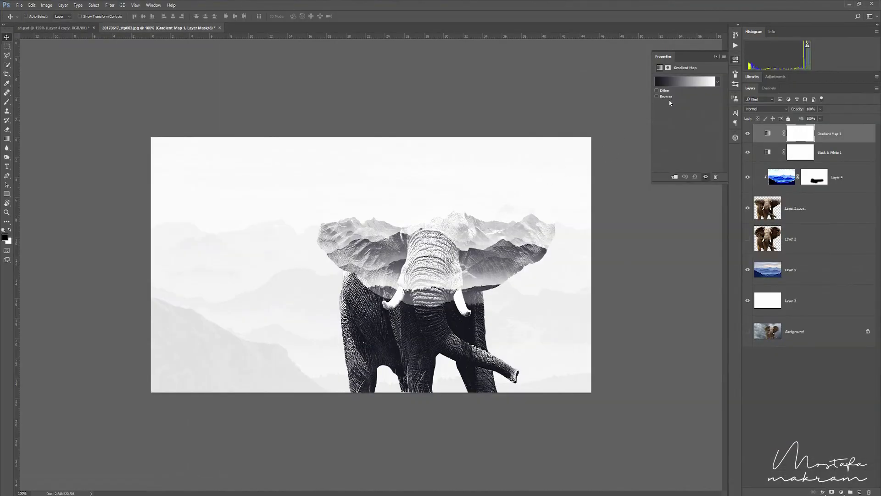
{"action": "left_click", "coordinate": [717, 82]}
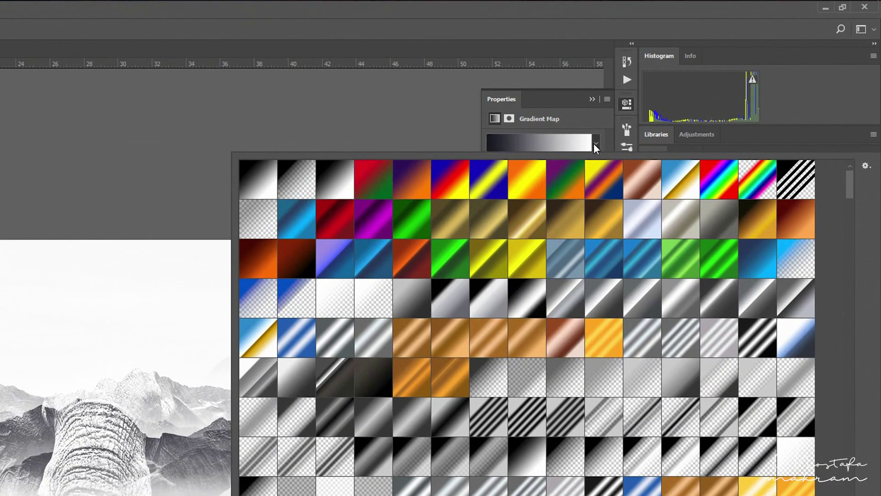
{"action": "left_click", "coordinate": [764, 261]}
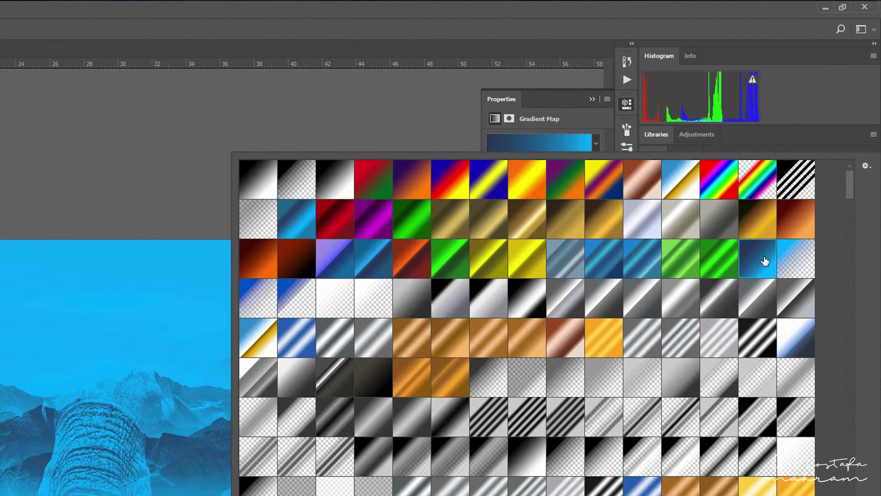
{"action": "key", "text": "Return"}
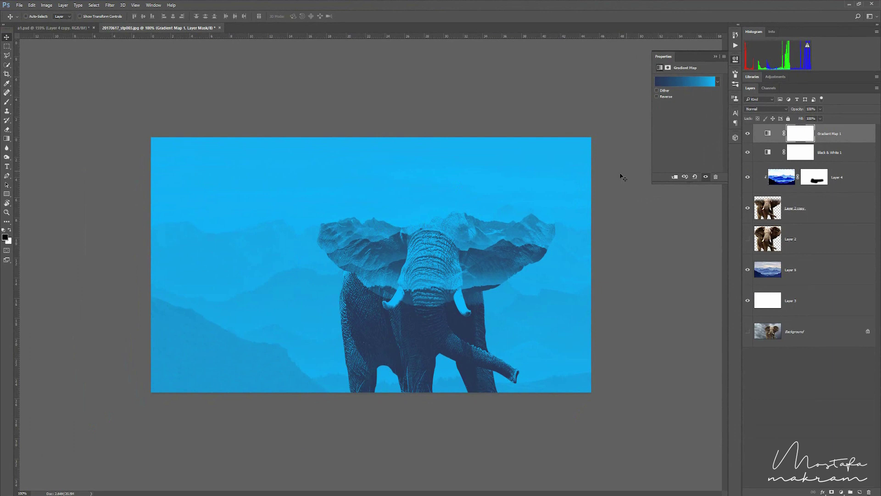
Set the Gradient Map blend mode to Lighten and toggle it on and off to compare.
{"action": "left_click", "coordinate": [759, 110]}
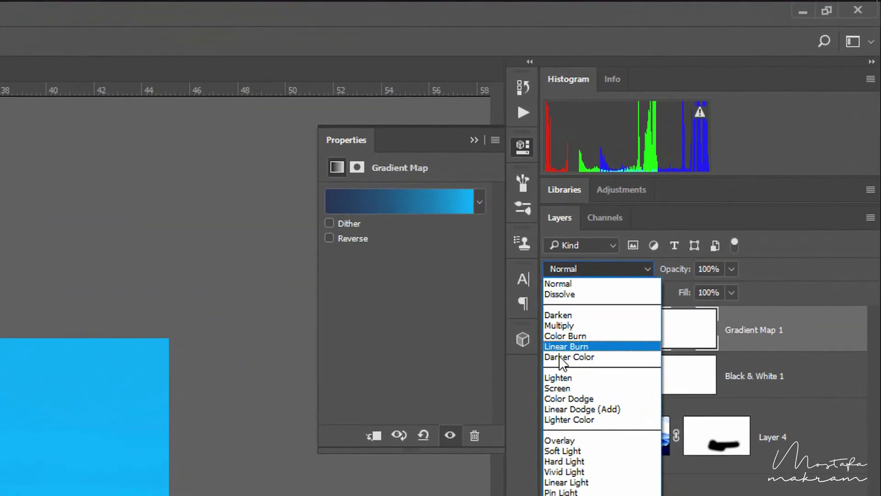
{"action": "key", "text": "Escape"}
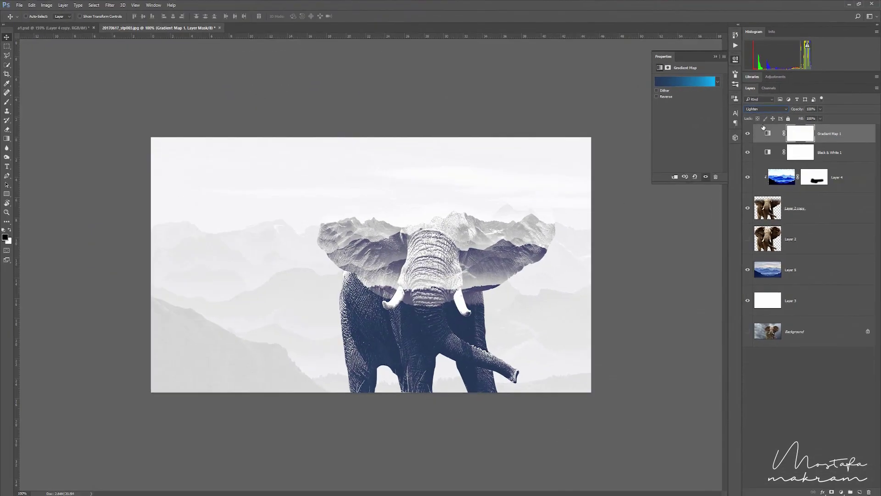
{"action": "left_click", "coordinate": [748, 134]}
{"action": "left_click", "coordinate": [748, 134]}
{"action": "scroll", "coordinate": [423, 332], "scroll_direction": "up", "scroll_amount": 2}
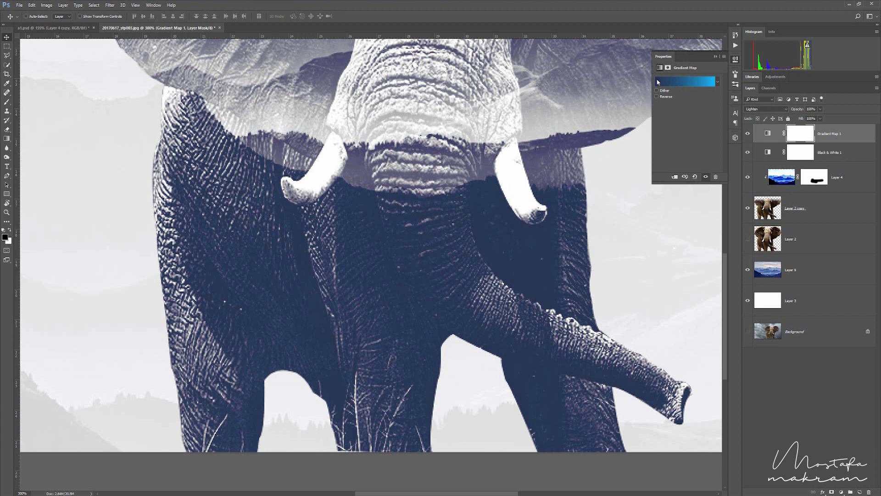
{"action": "scroll", "coordinate": [533, 114], "scroll_direction": "up", "scroll_amount": 5}
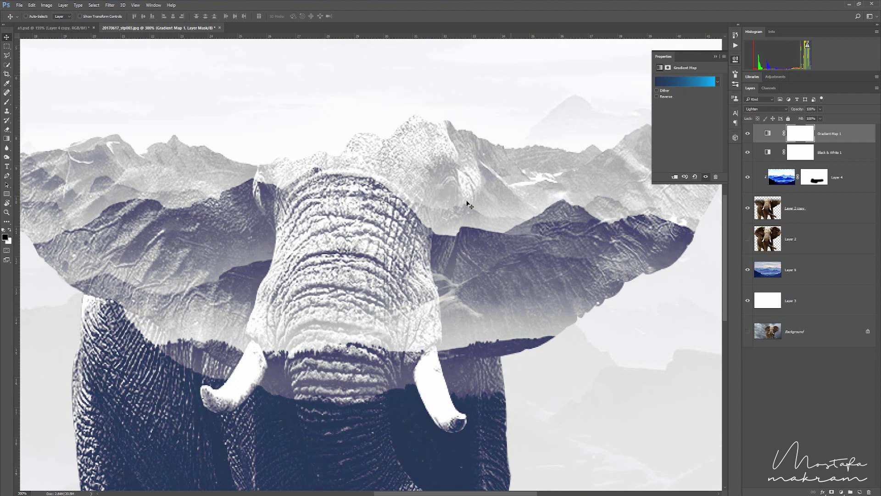
{"action": "scroll", "coordinate": [345, 326], "scroll_direction": "down", "scroll_amount": 1}
{"action": "scroll", "coordinate": [349, 233], "scroll_direction": "down", "scroll_amount": 2}
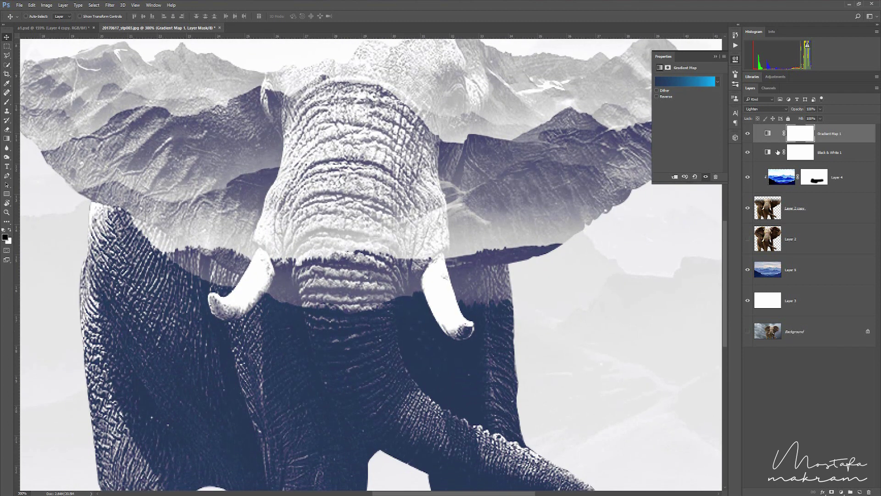
{"action": "left_click", "coordinate": [748, 133]}
{"action": "left_click", "coordinate": [747, 133]}
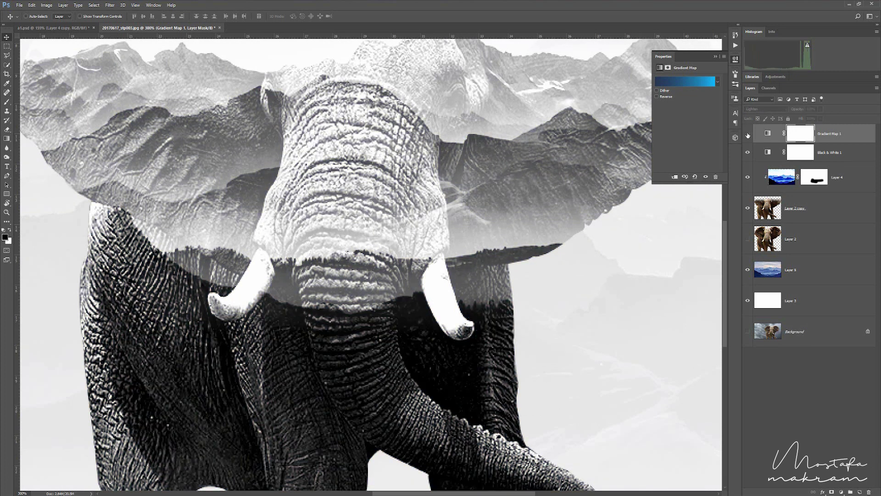
Return the view to 100% and save the document as final.psd.
{"action": "right_click", "coordinate": [474, 173]}
{"action": "left_click", "coordinate": [487, 176]}
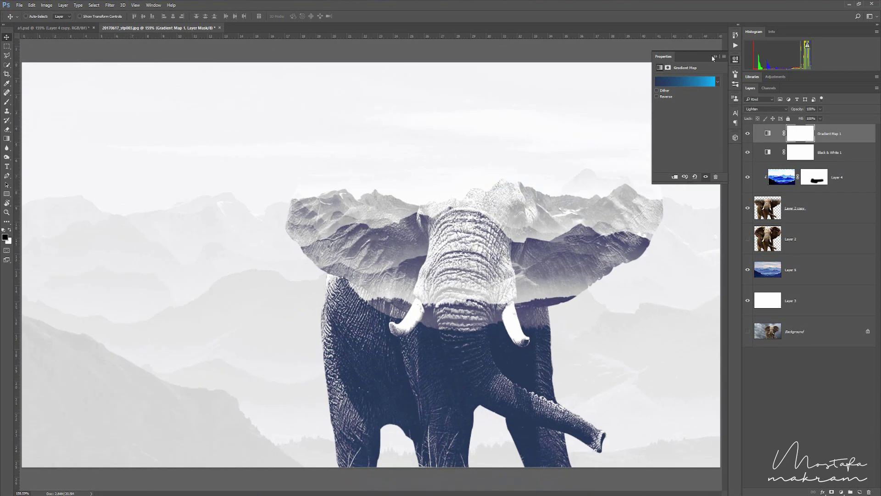
{"action": "left_click", "coordinate": [713, 59]}
{"action": "key", "text": "ctrl+1"}
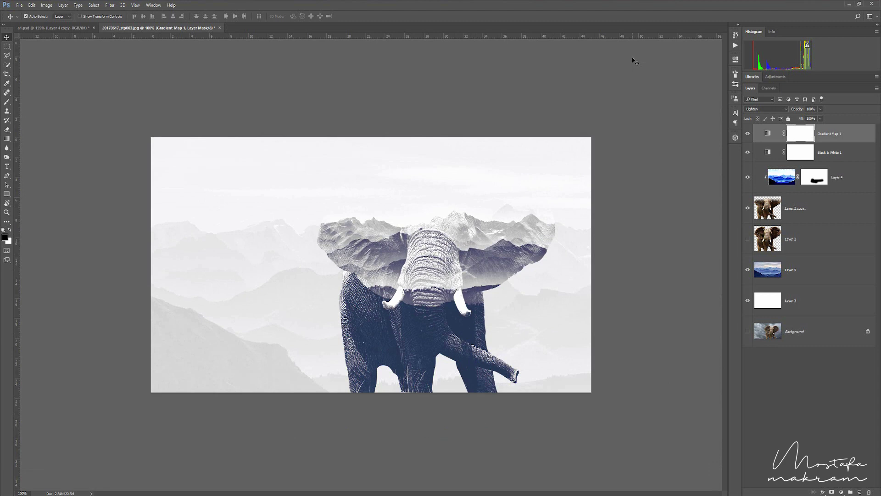
{"action": "key", "text": "ctrl+shift+s"}
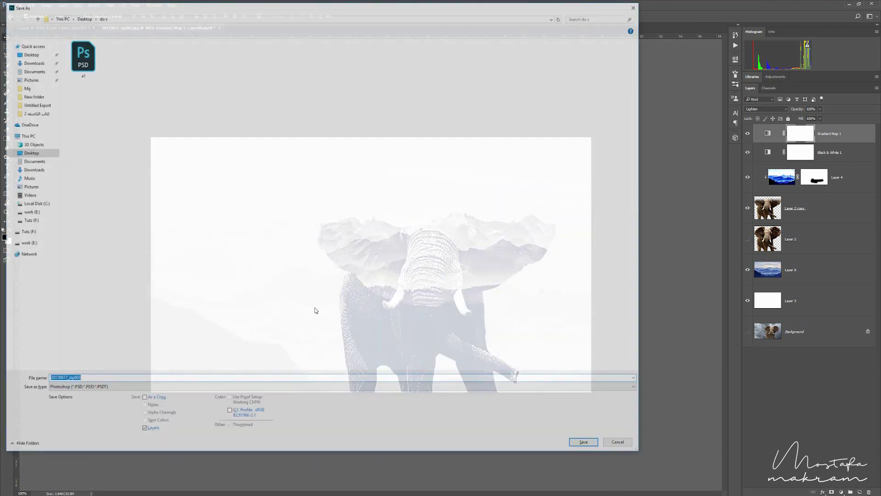
{"action": "type", "text": "final"}
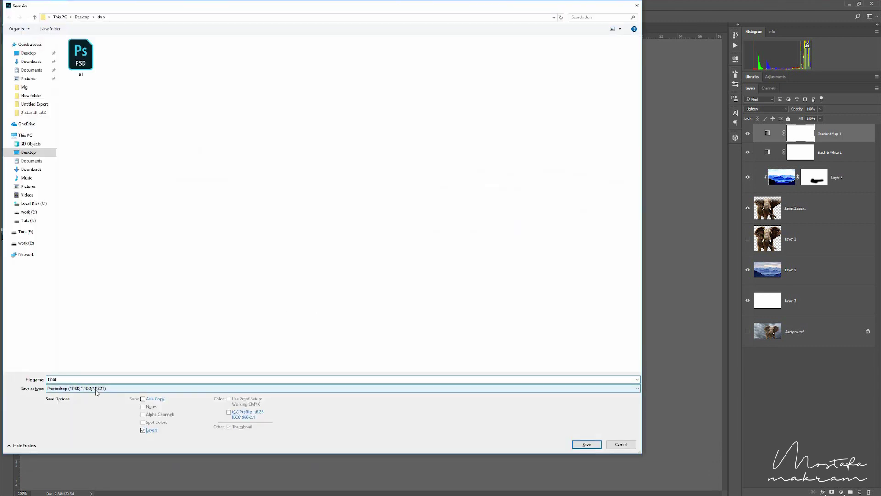
{"action": "key", "text": "Return"}
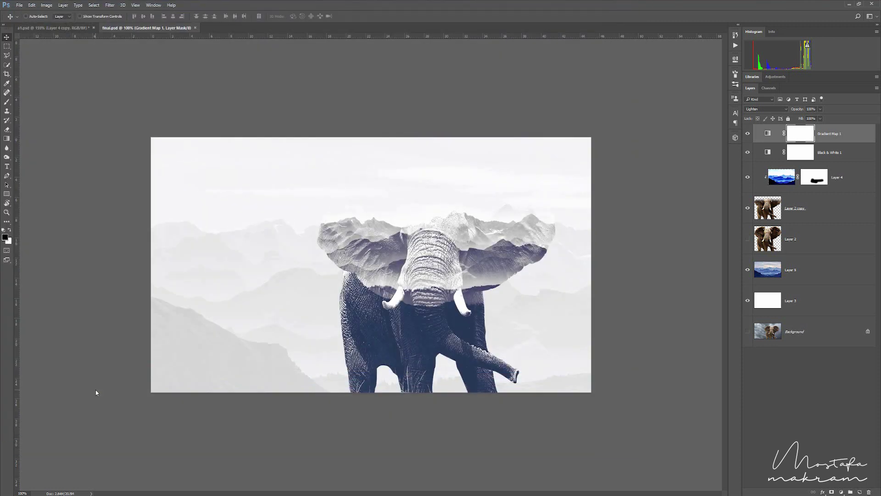